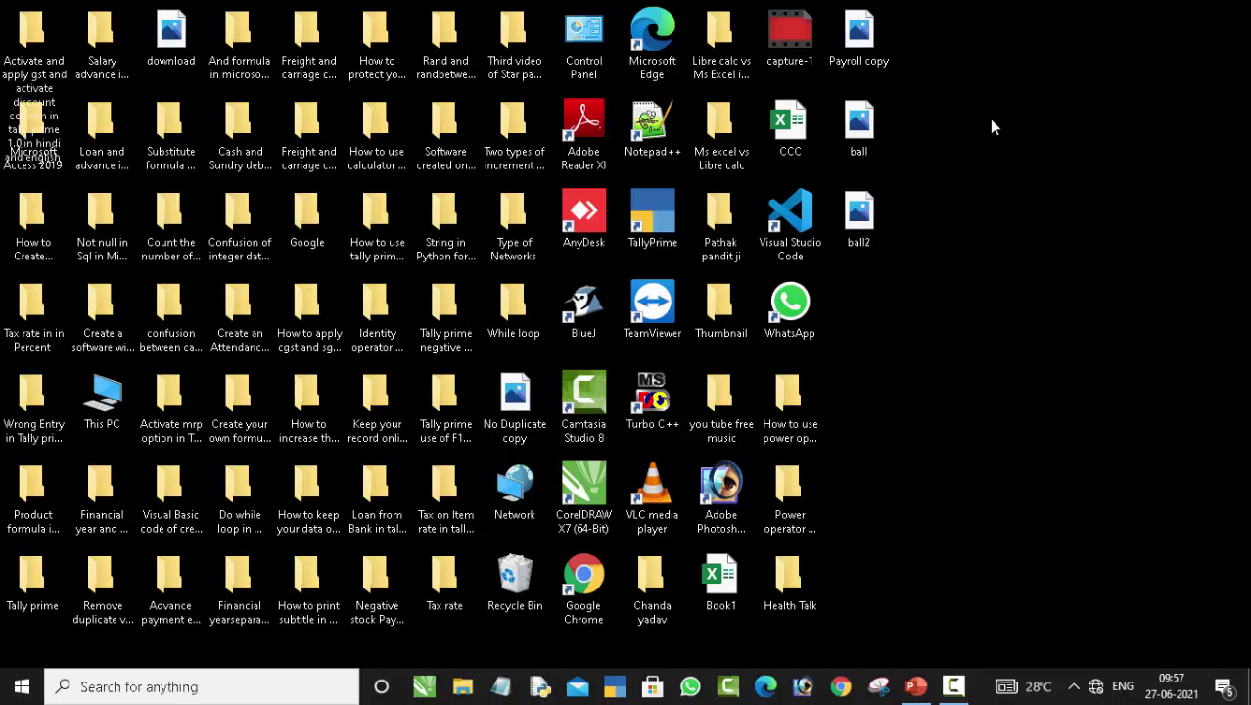
- Refresh the desktop three times, then launch PowerPoint from the taskbar
{"action": "right_click", "coordinate": [989, 118]}
{"action": "left_click", "coordinate": [1023, 171]}
{"action": "right_click", "coordinate": [999, 125]}
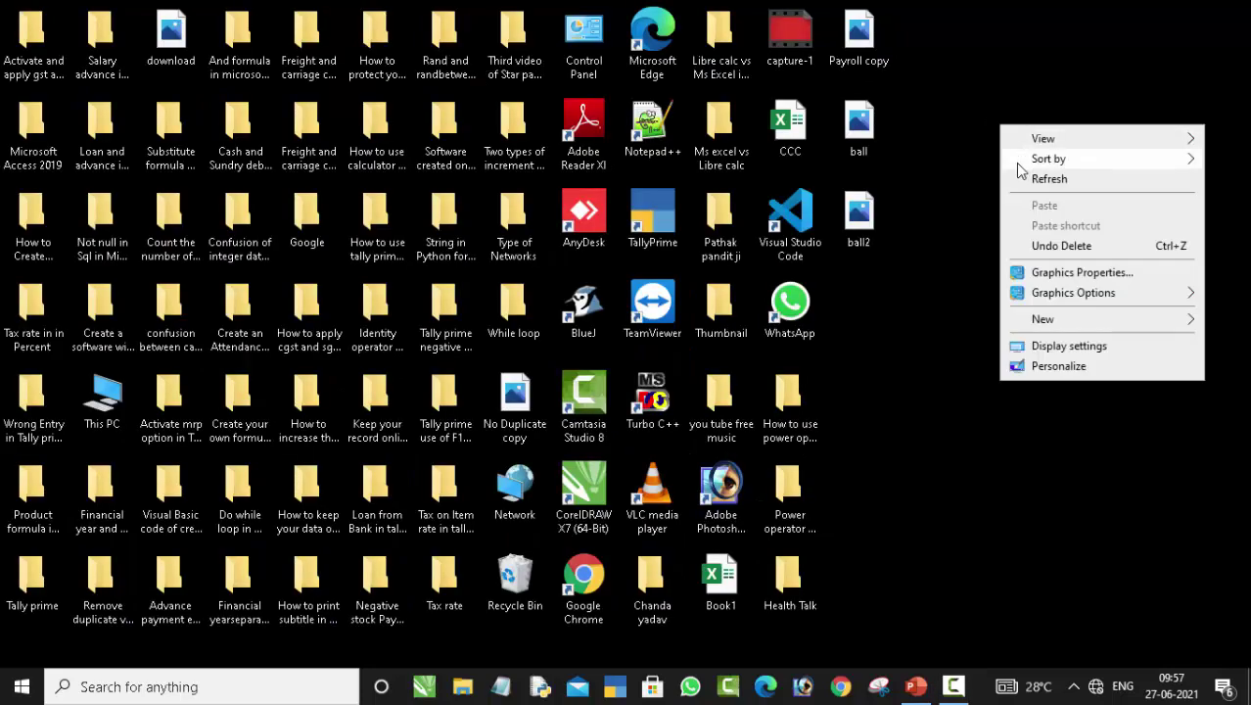
{"action": "left_click", "coordinate": [1024, 179]}
{"action": "right_click", "coordinate": [989, 131]}
{"action": "left_click", "coordinate": [1022, 185]}
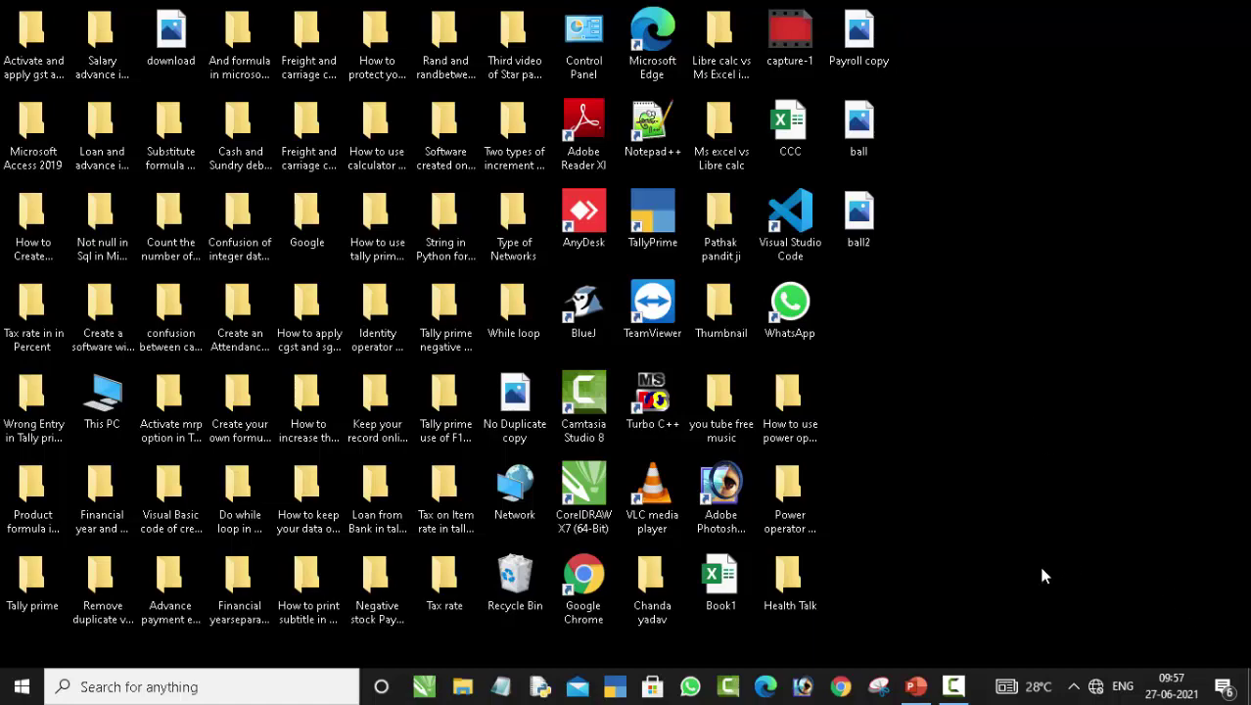
{"action": "left_click", "coordinate": [916, 686]}
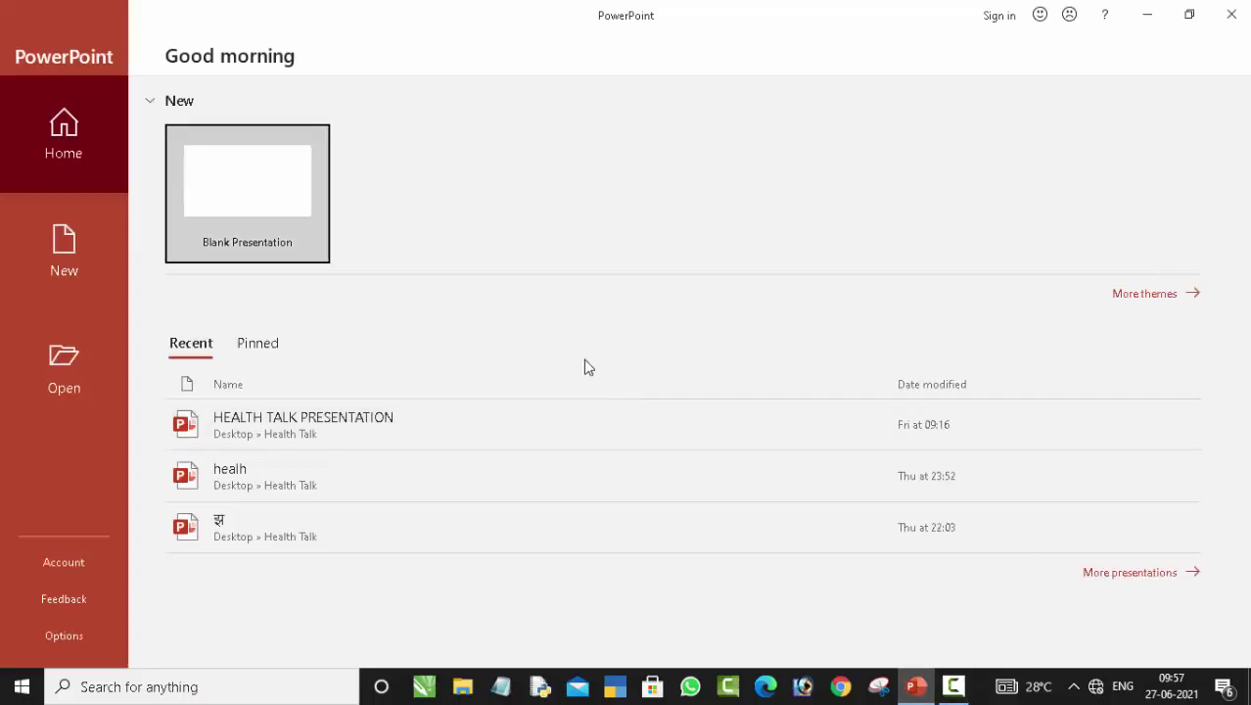
- Create a blank presentation and delete its title and subtitle placeholders
{"action": "left_click", "coordinate": [296, 184]}
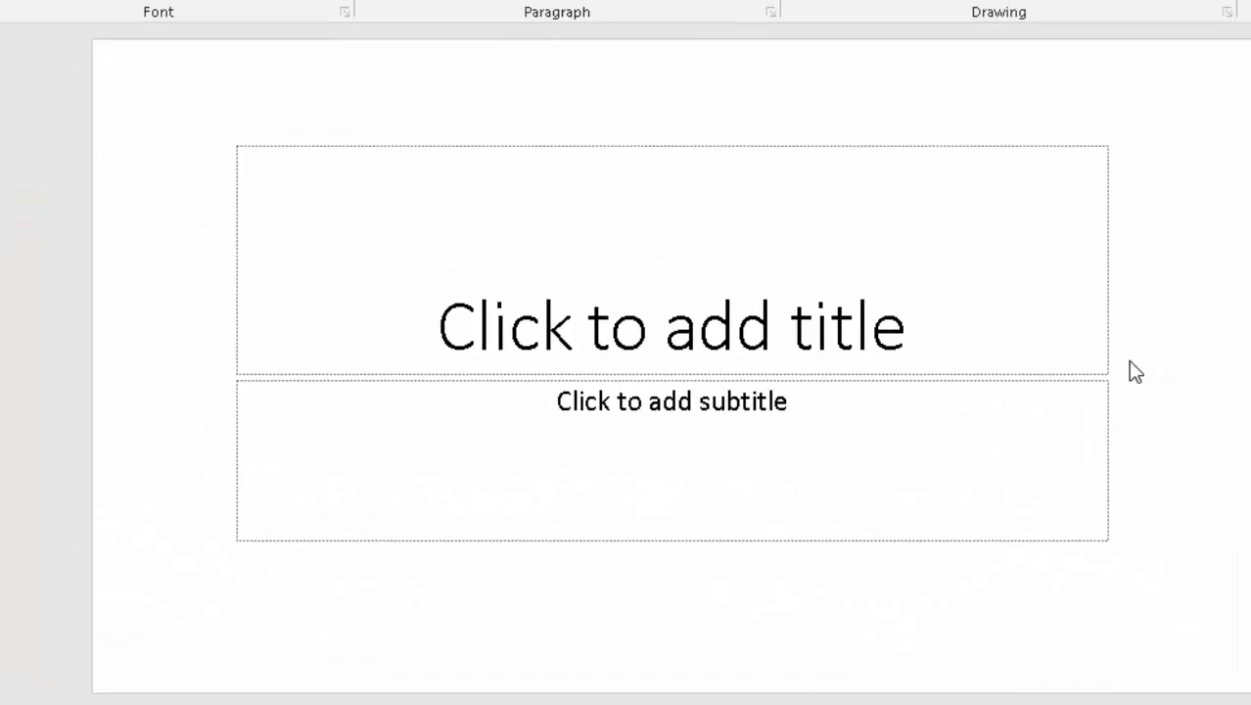
{"action": "left_click", "coordinate": [676, 147]}
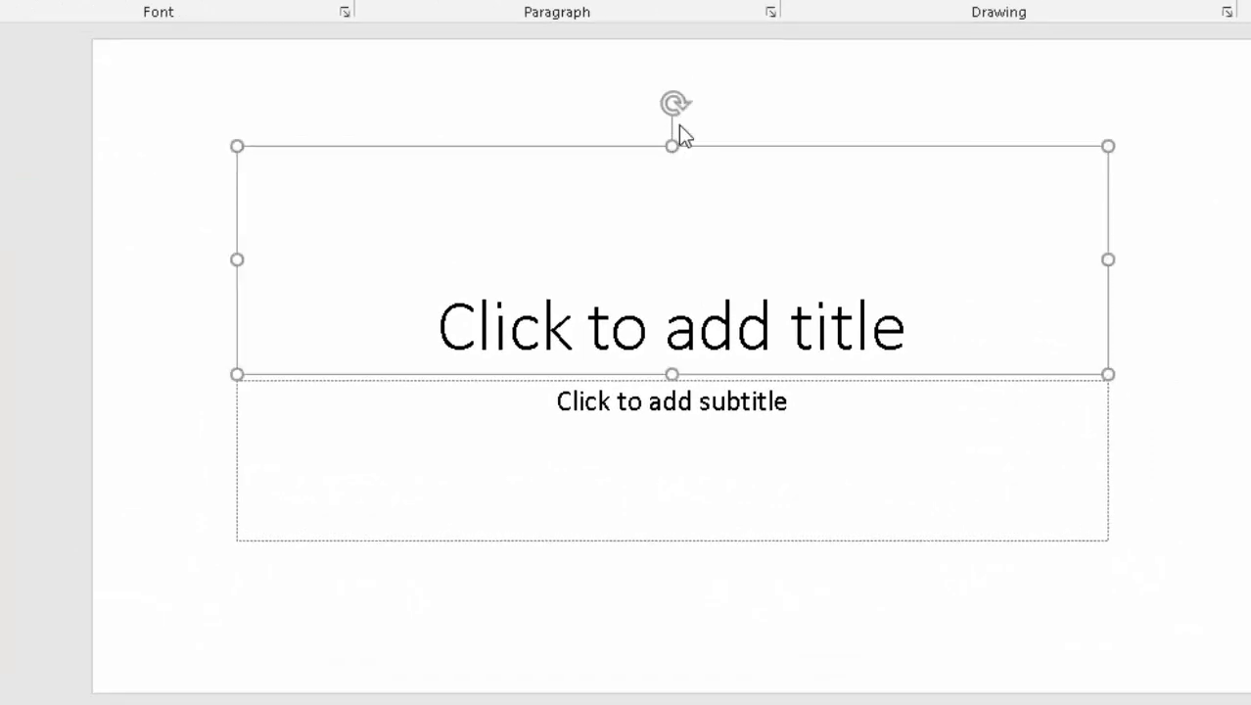
{"action": "key", "text": "Delete"}
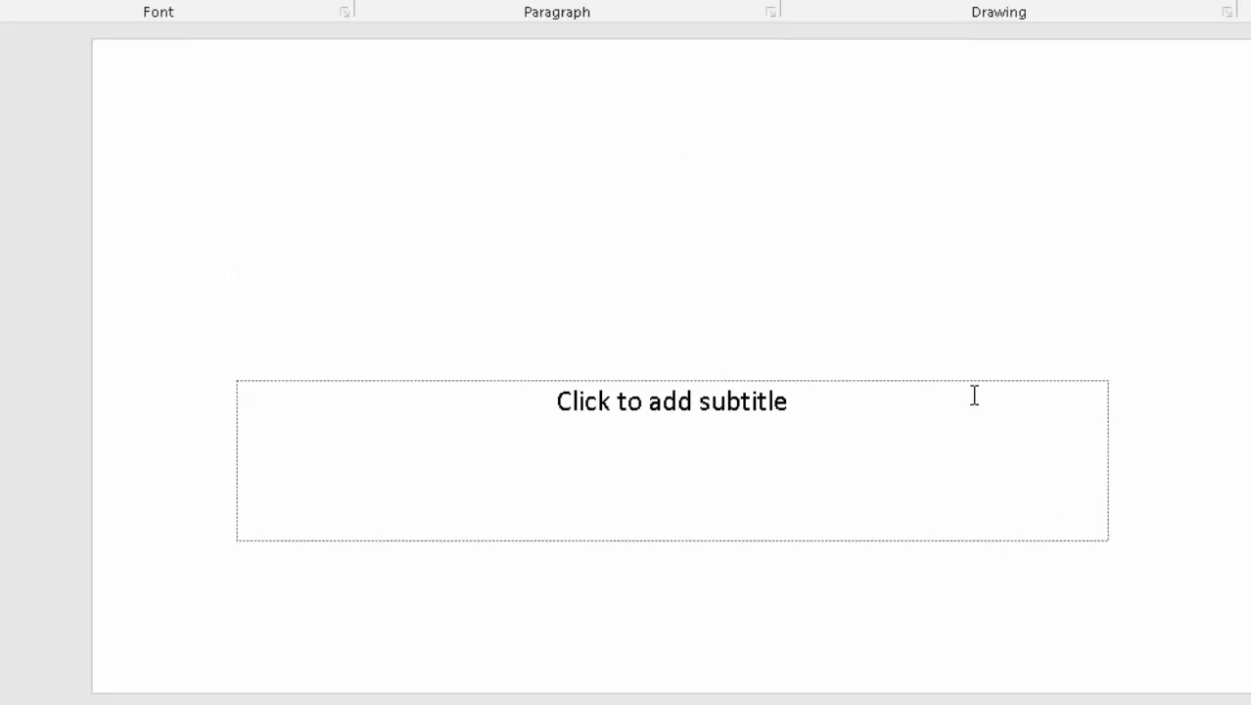
{"action": "left_click", "coordinate": [973, 382]}
{"action": "key", "text": "Delete"}
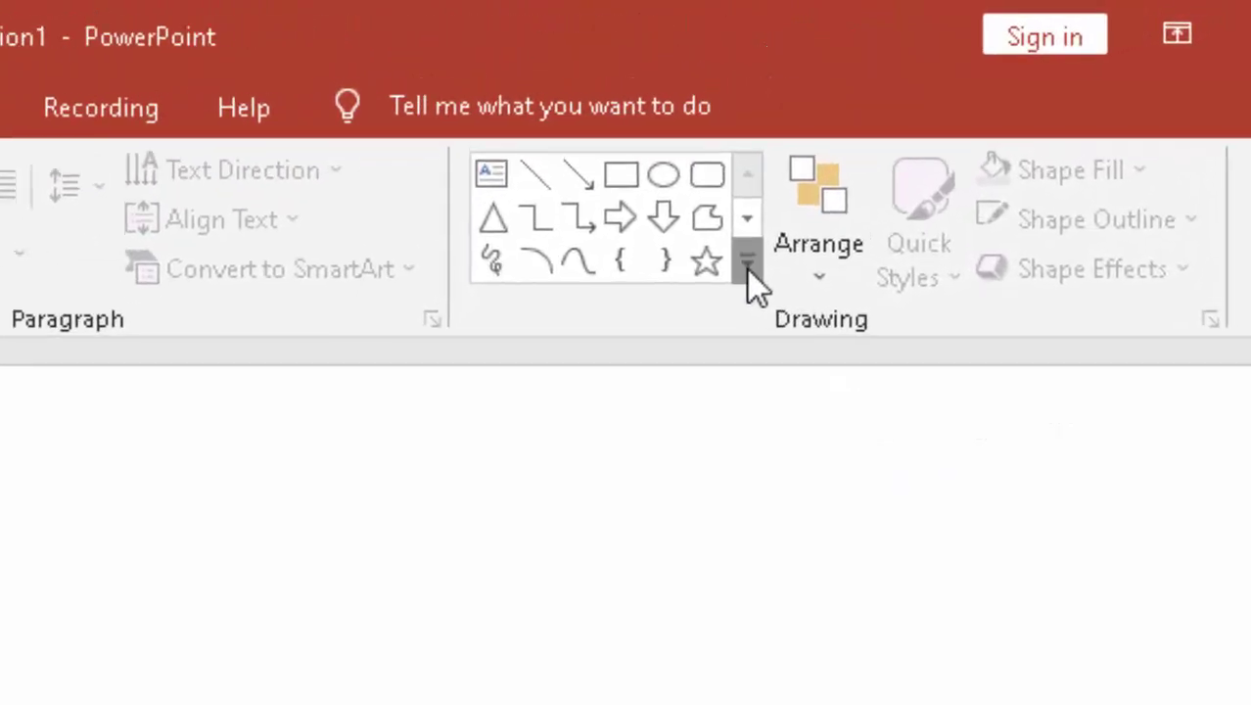
- Insert a text box near the middle of the slide from the Shapes gallery
{"action": "left_click", "coordinate": [989, 138]}
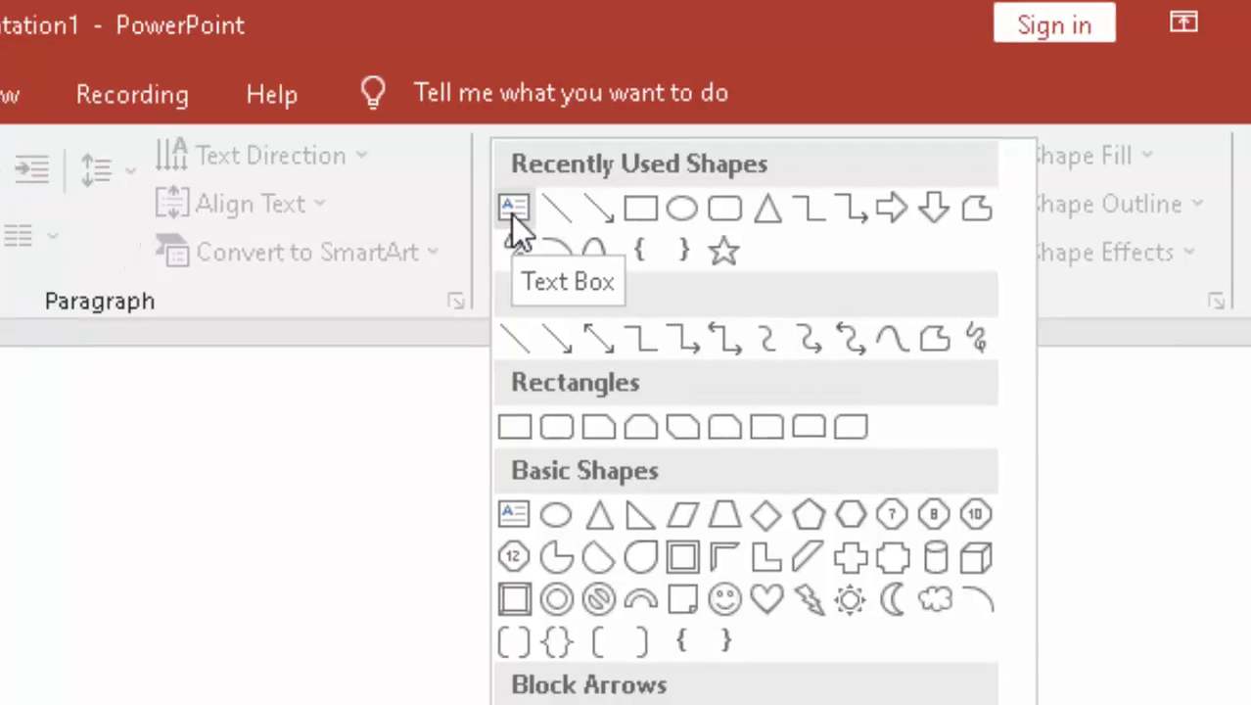
{"action": "left_click", "coordinate": [490, 231]}
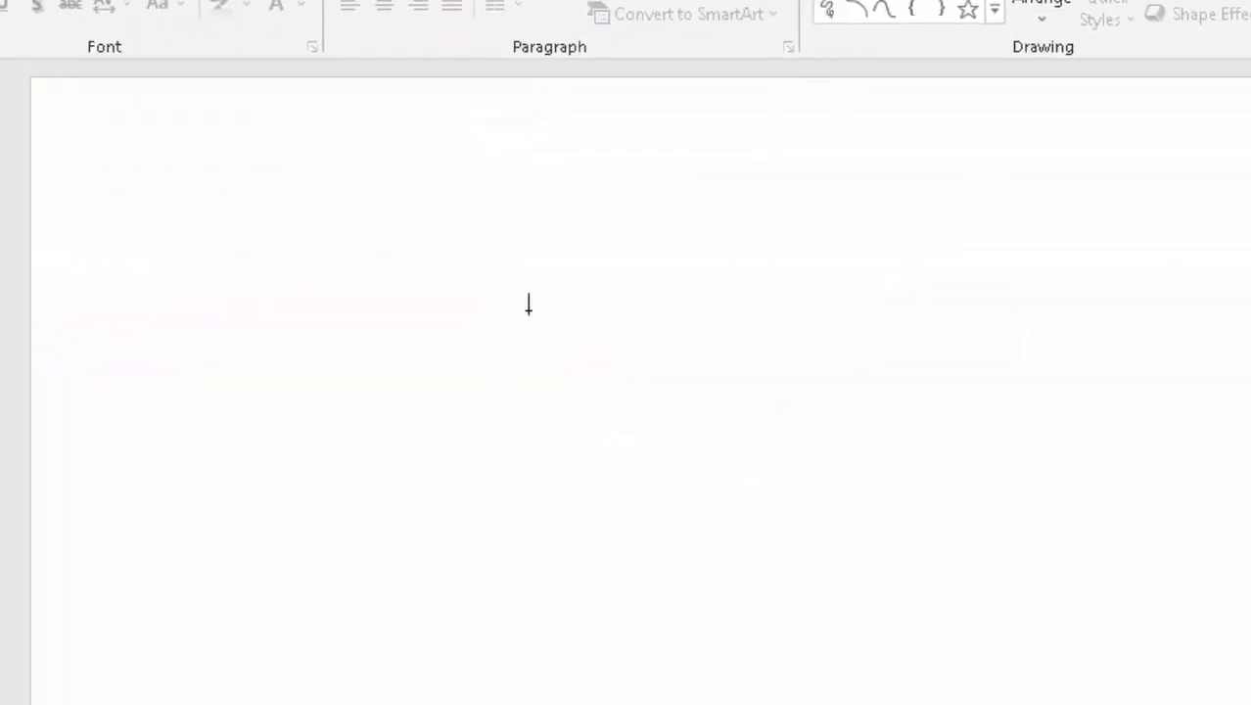
{"action": "left_click", "coordinate": [345, 268]}
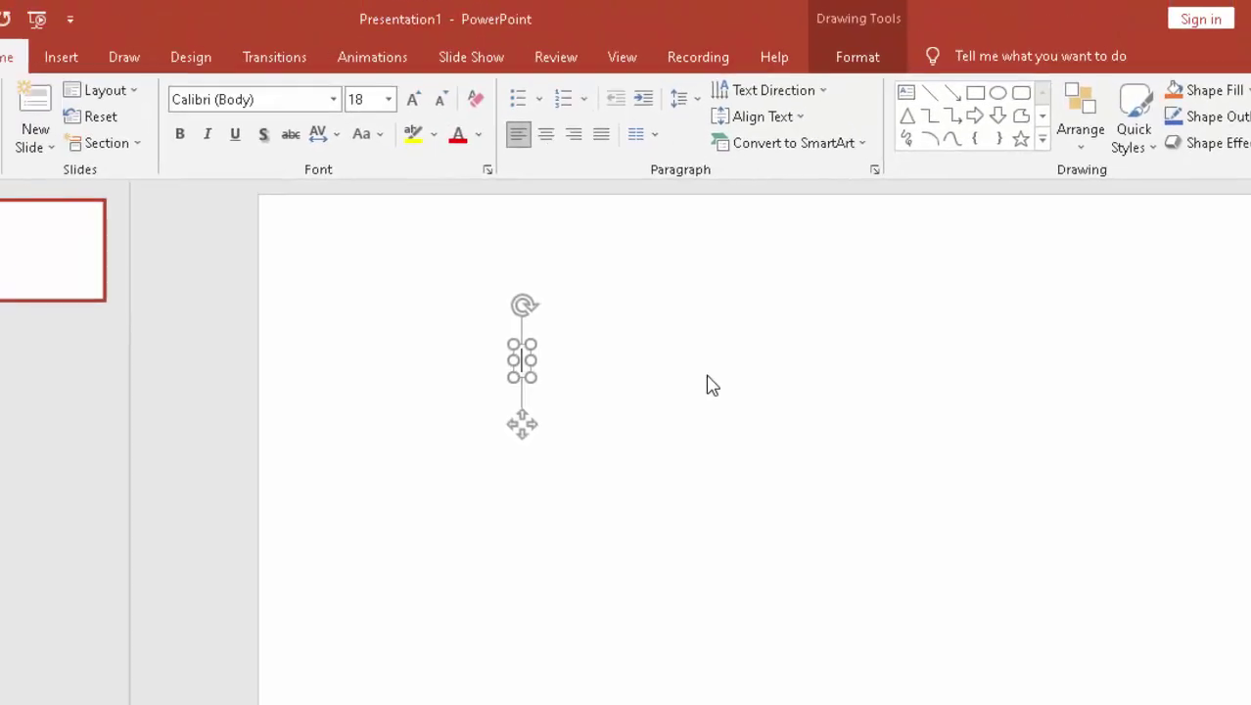
- Raise the text box font size to 72 and type 'Power Point'
{"action": "left_click", "coordinate": [414, 102]}
{"action": "left_click", "coordinate": [414, 102]}
{"action": "left_click", "coordinate": [415, 102]}
{"action": "left_click", "coordinate": [414, 102]}
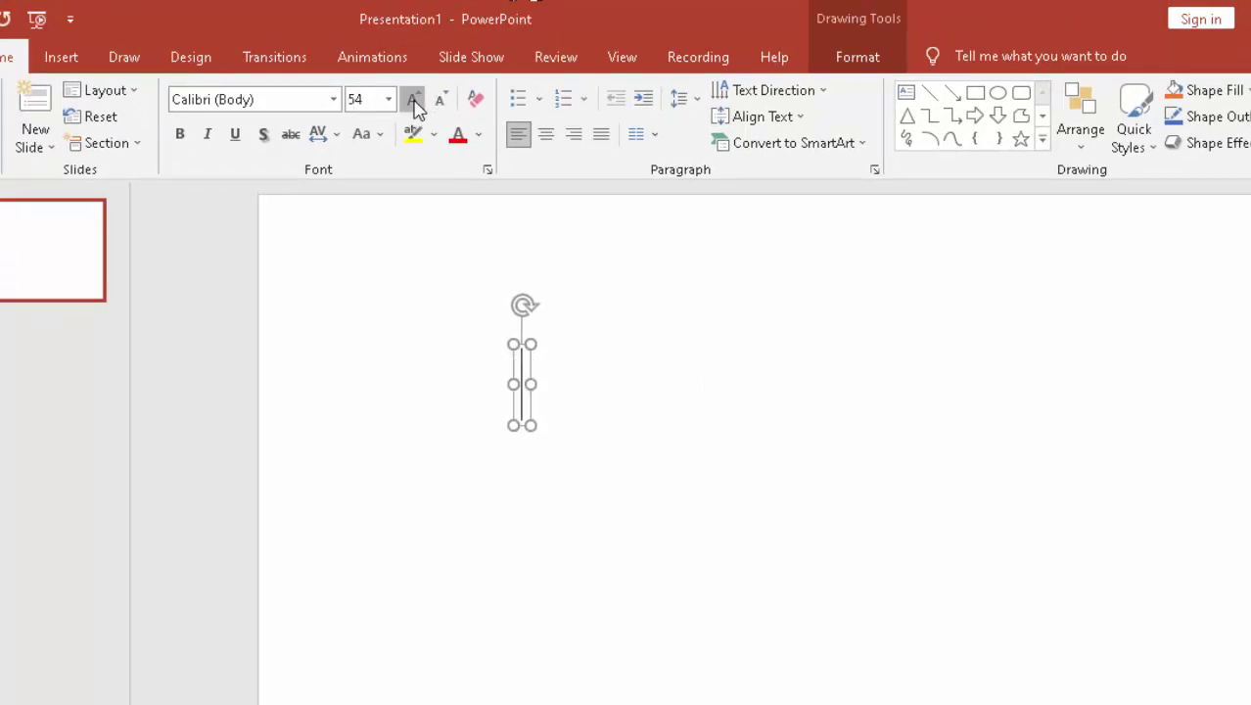
{"action": "left_click", "coordinate": [415, 102]}
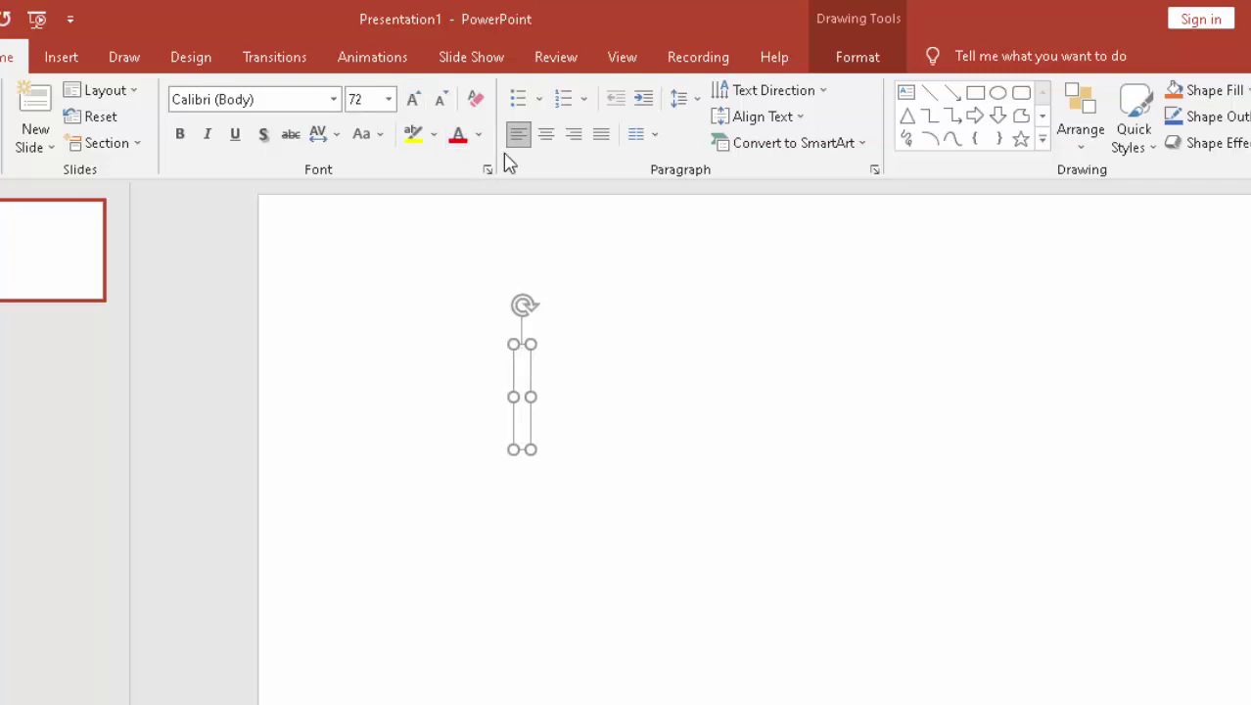
{"action": "type", "text": "PO"}
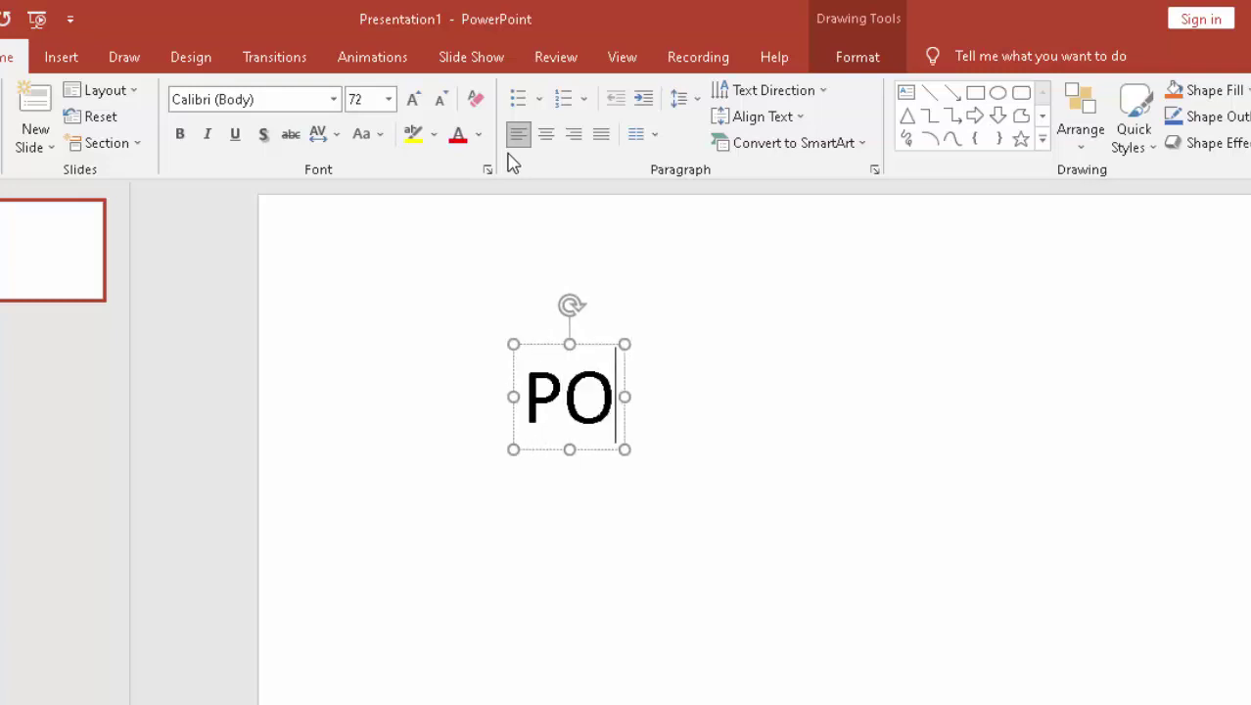
{"action": "type", "text": "wer"}
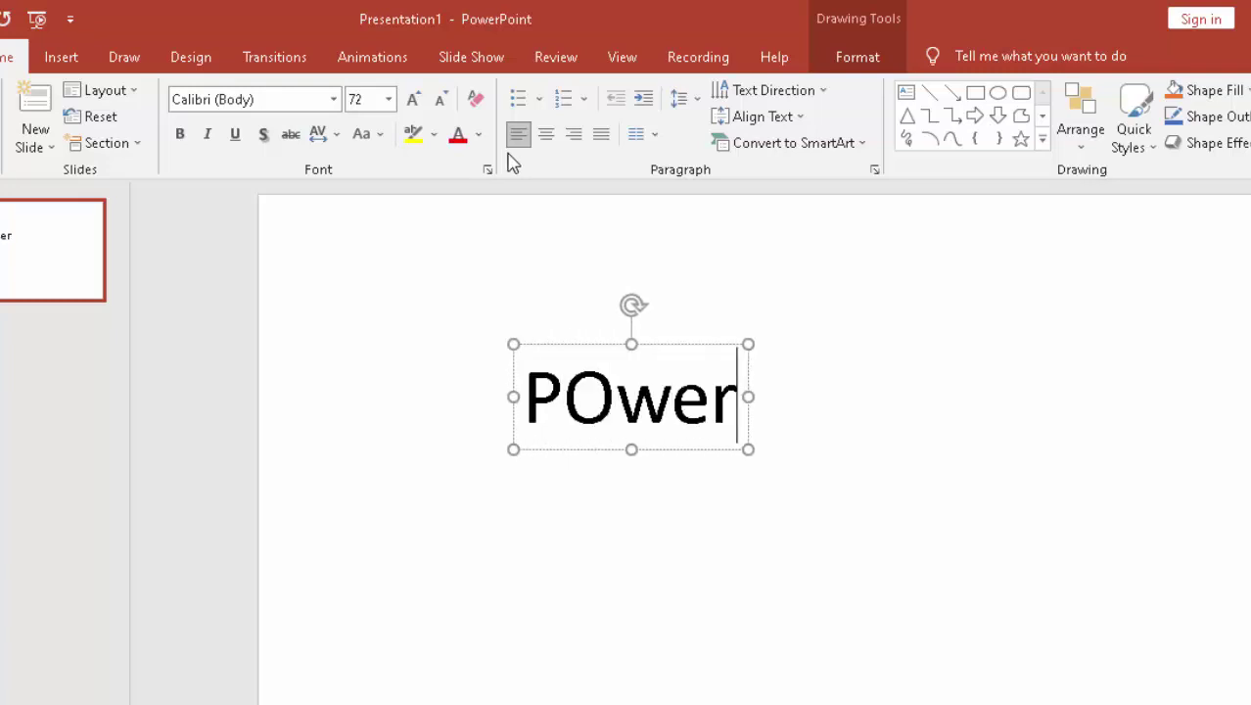
{"action": "key", "text": "BackSpace"}
{"action": "key", "text": "BackSpace"}
{"action": "key", "text": "BackSpace"}
{"action": "key", "text": "BackSpace"}
{"action": "type", "text": "o"}
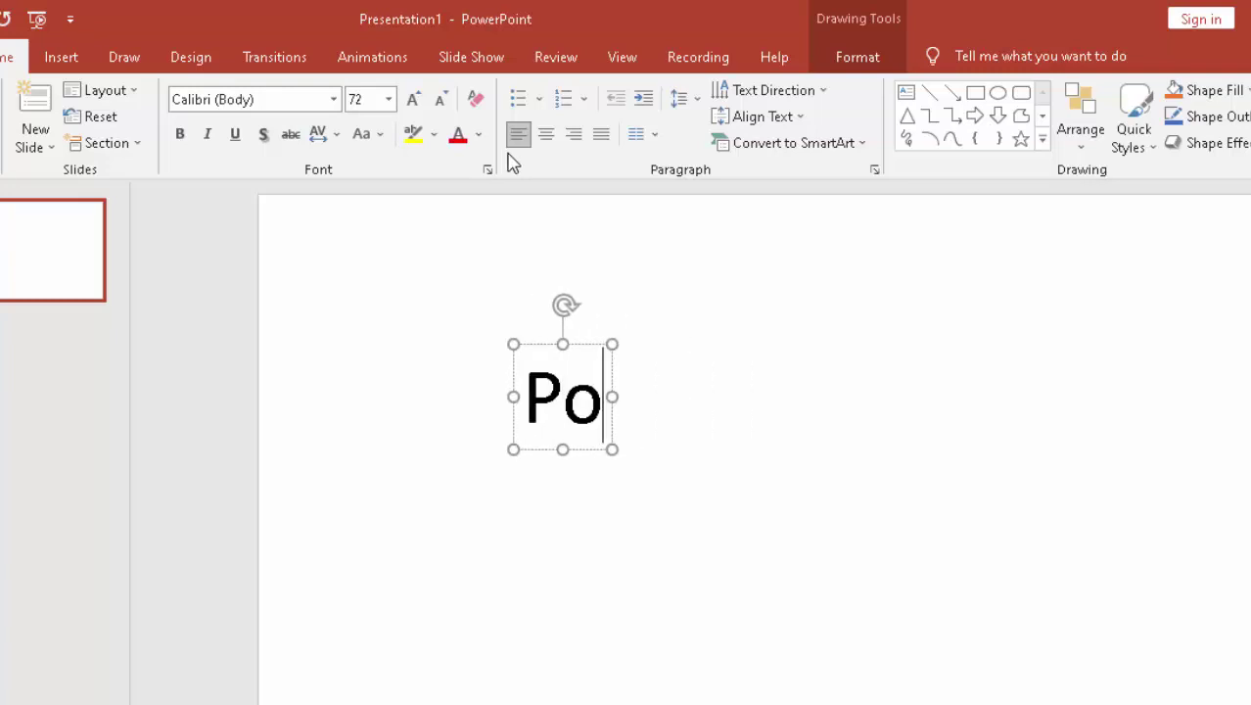
{"action": "type", "text": "wer"}
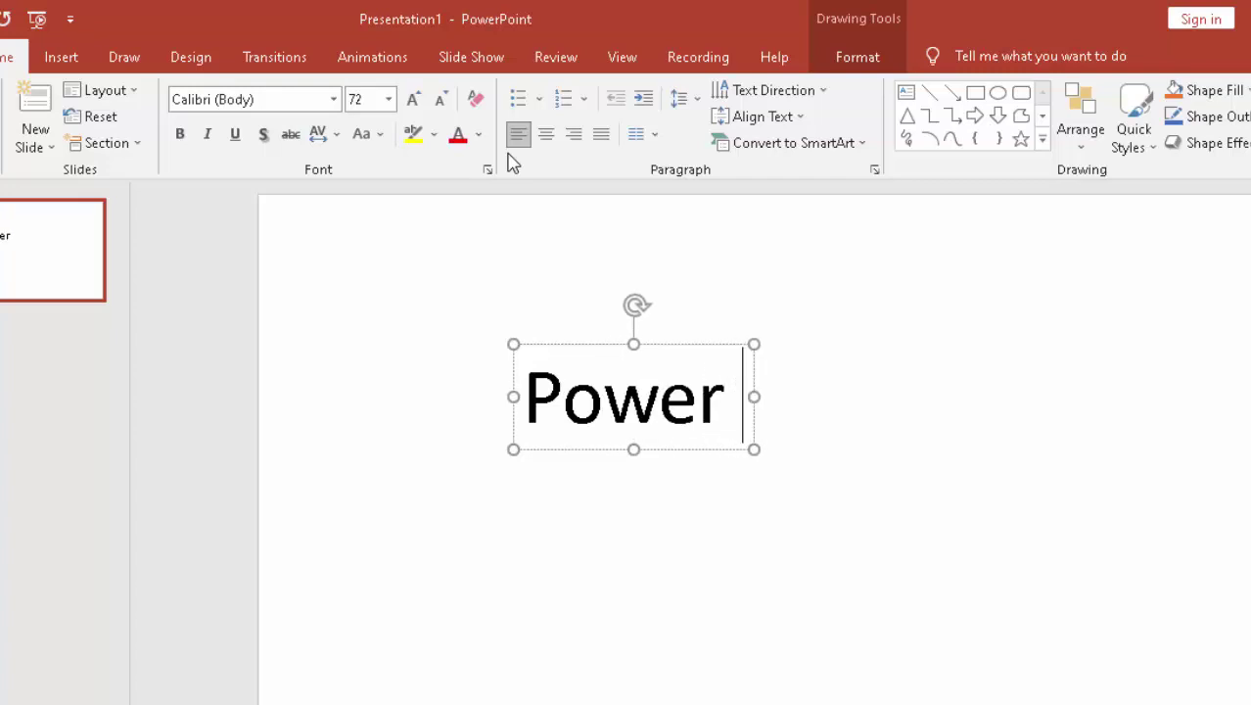
{"action": "type", "text": " Point"}
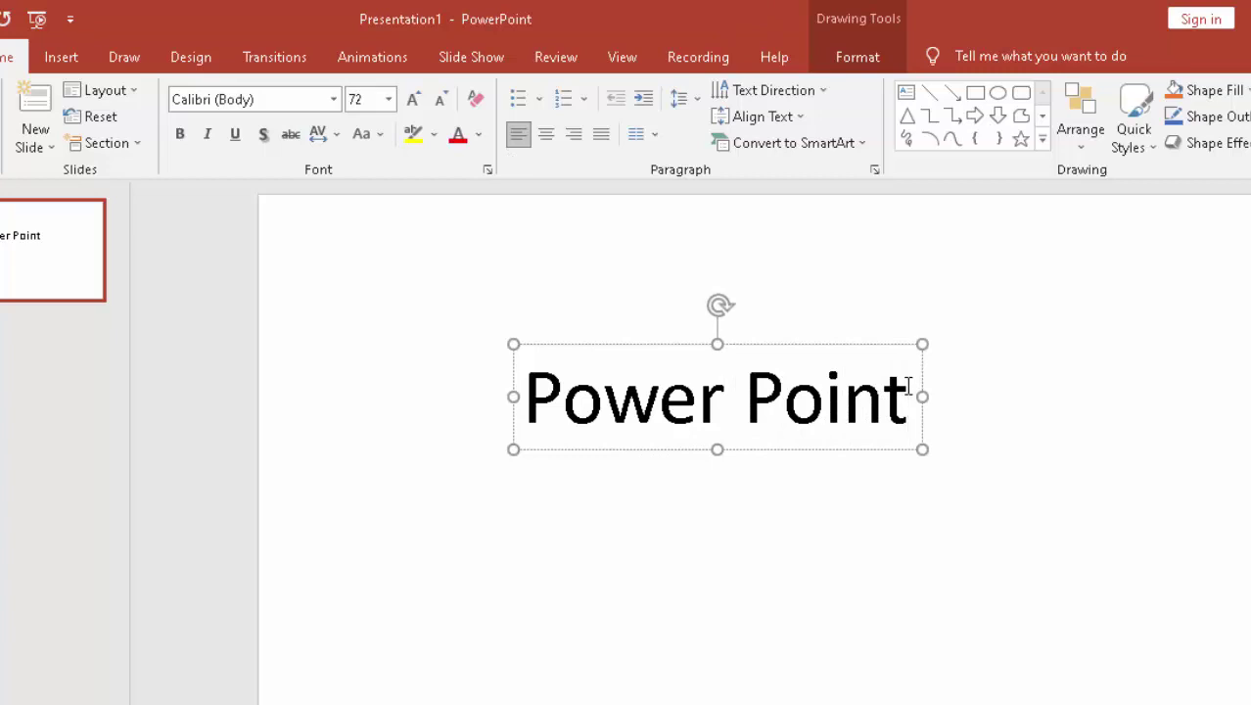
- Color the 'Power Point' text Purple and make it bold
{"action": "left_click_drag", "start_coordinate": [908, 386], "coordinate": [528, 397]}
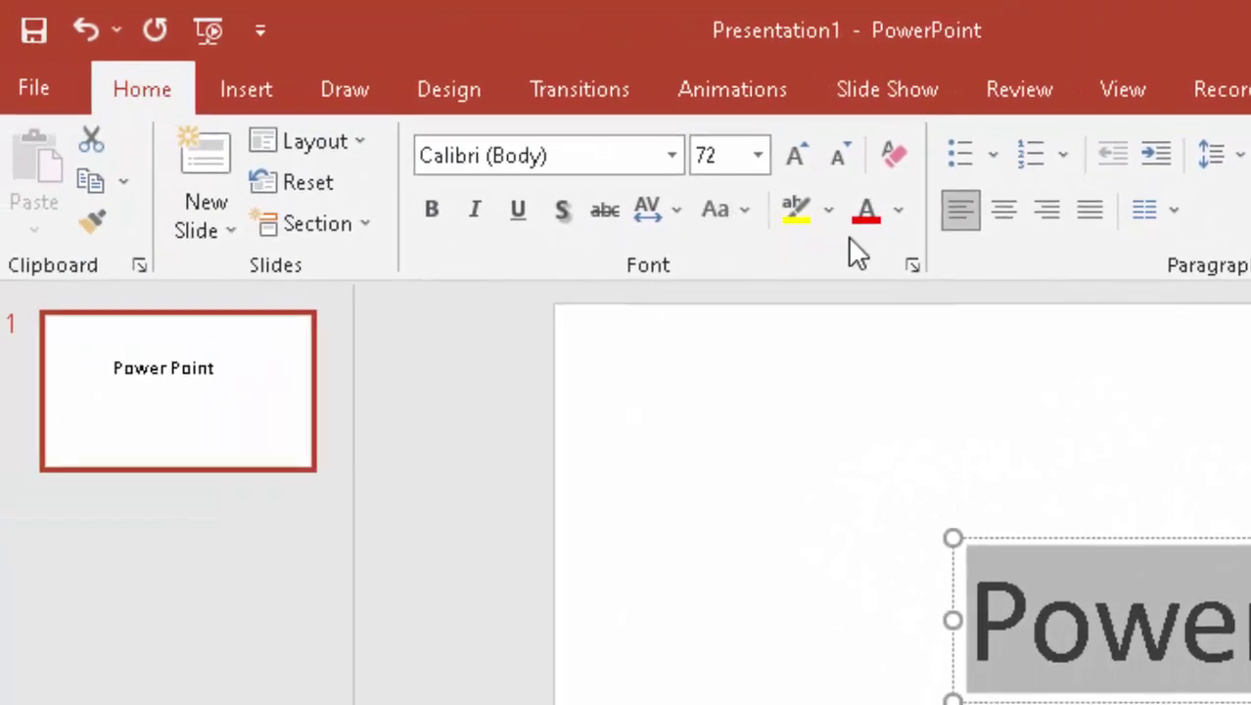
{"action": "left_click", "coordinate": [902, 211]}
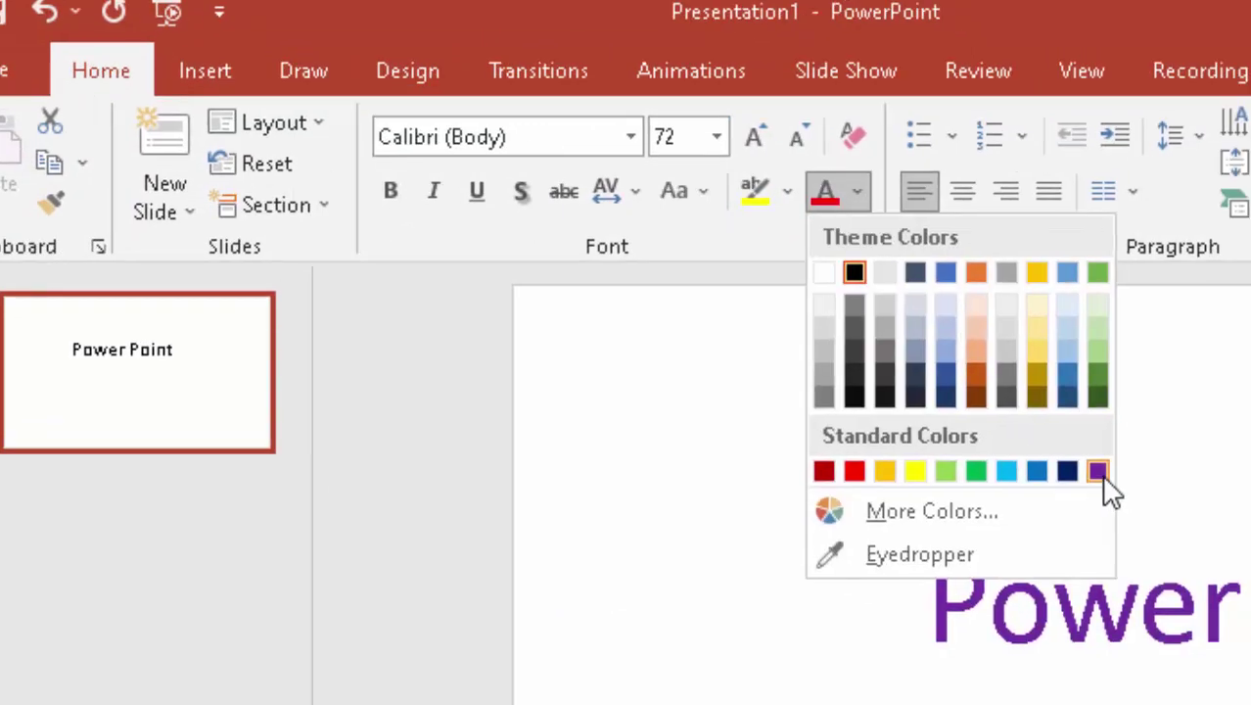
{"action": "left_click", "coordinate": [1099, 473]}
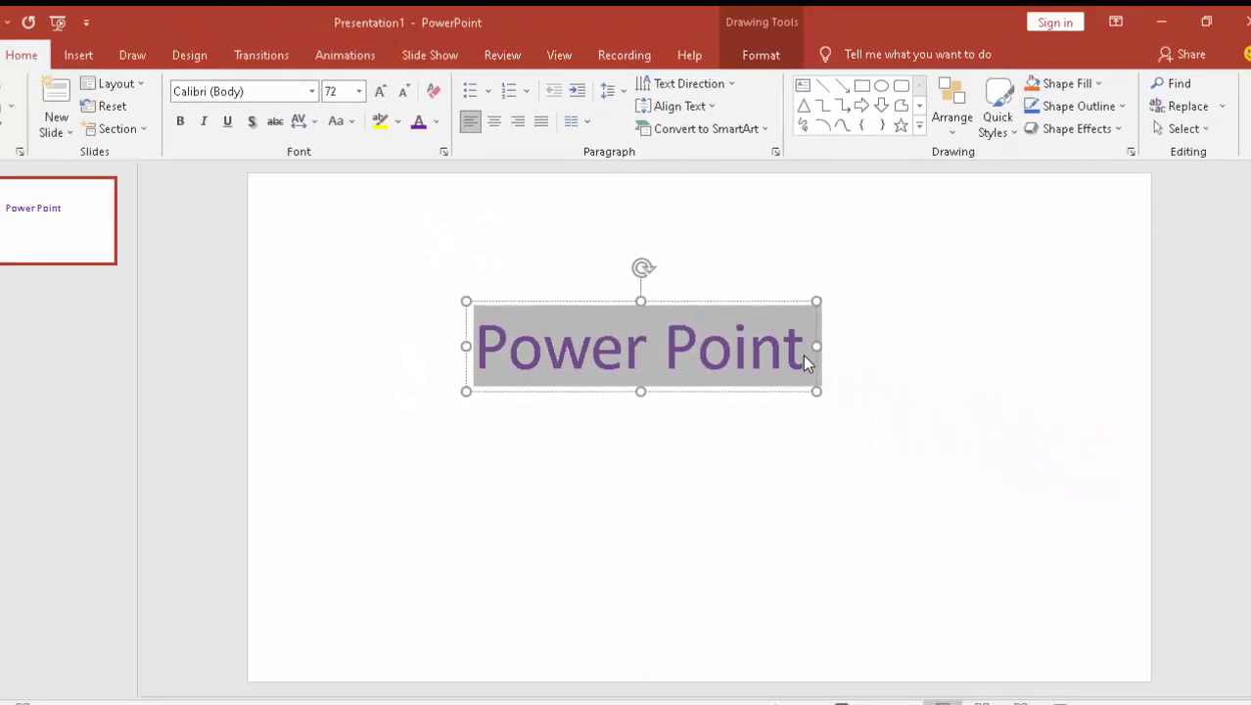
{"action": "left_click_drag", "start_coordinate": [803, 355], "coordinate": [592, 348]}
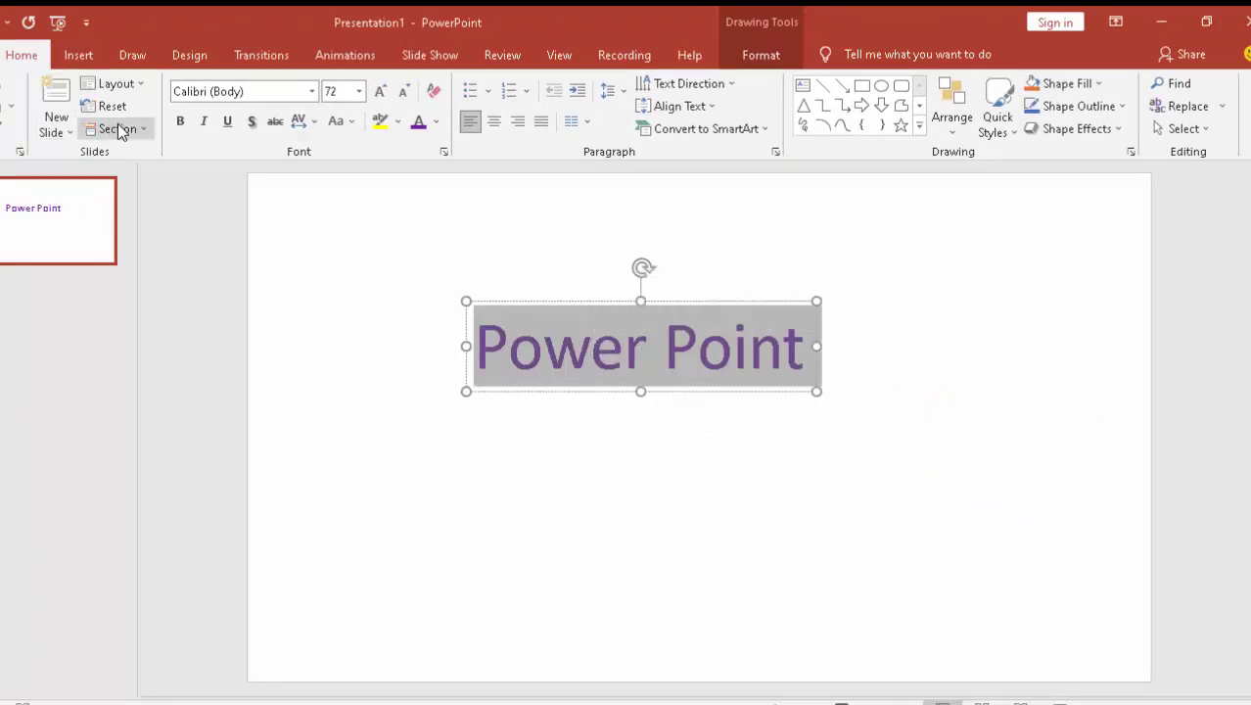
{"action": "left_click", "coordinate": [182, 120]}
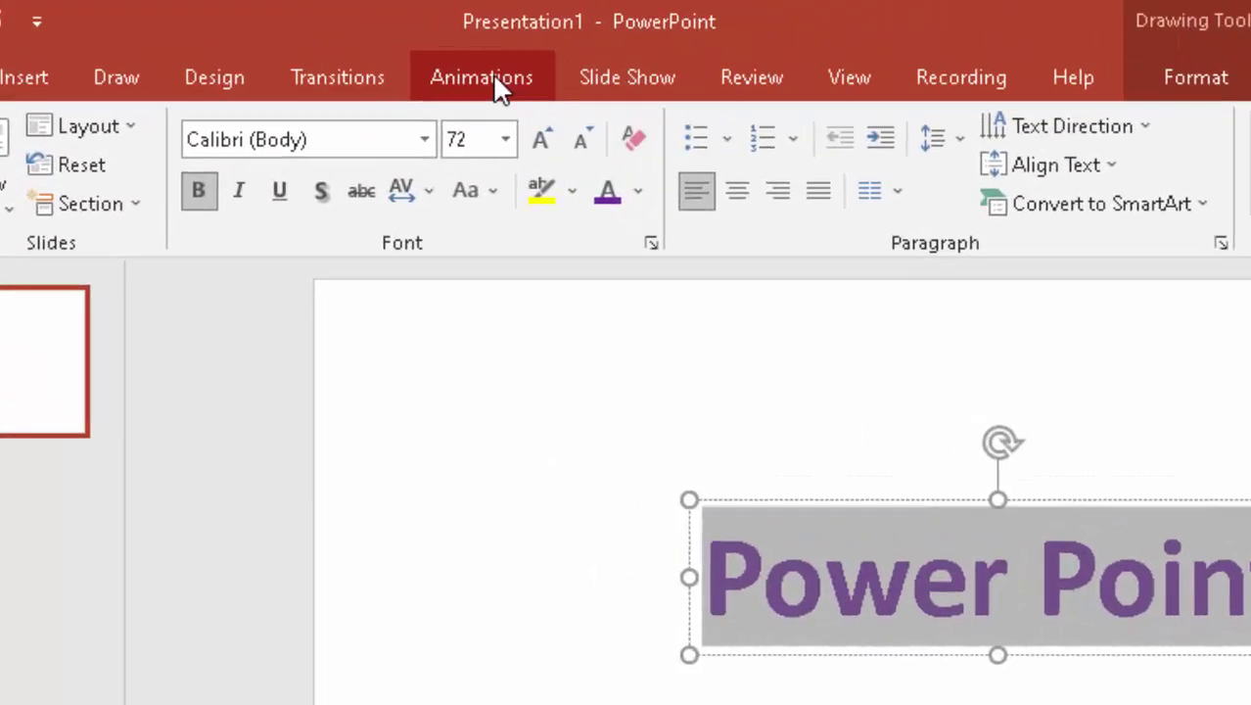
- Replace the text's entrance animation with the Exciting Drop effect
{"action": "left_click", "coordinate": [492, 78]}
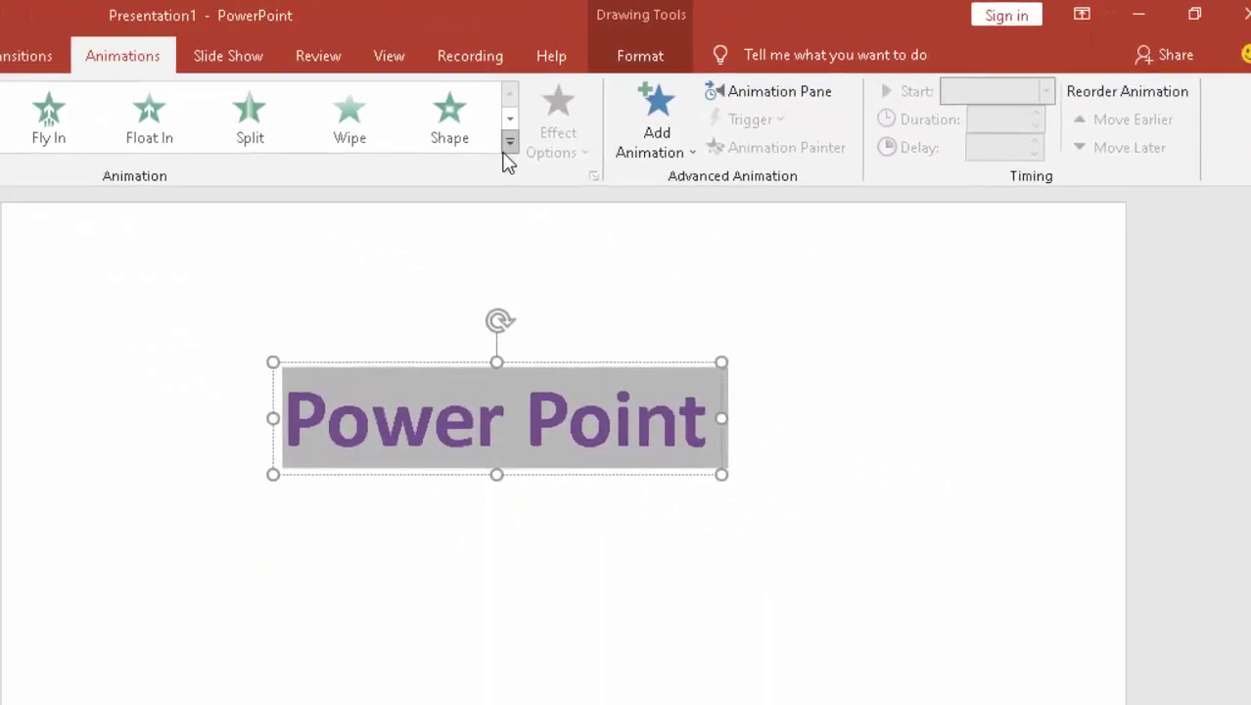
{"action": "left_click", "coordinate": [509, 145]}
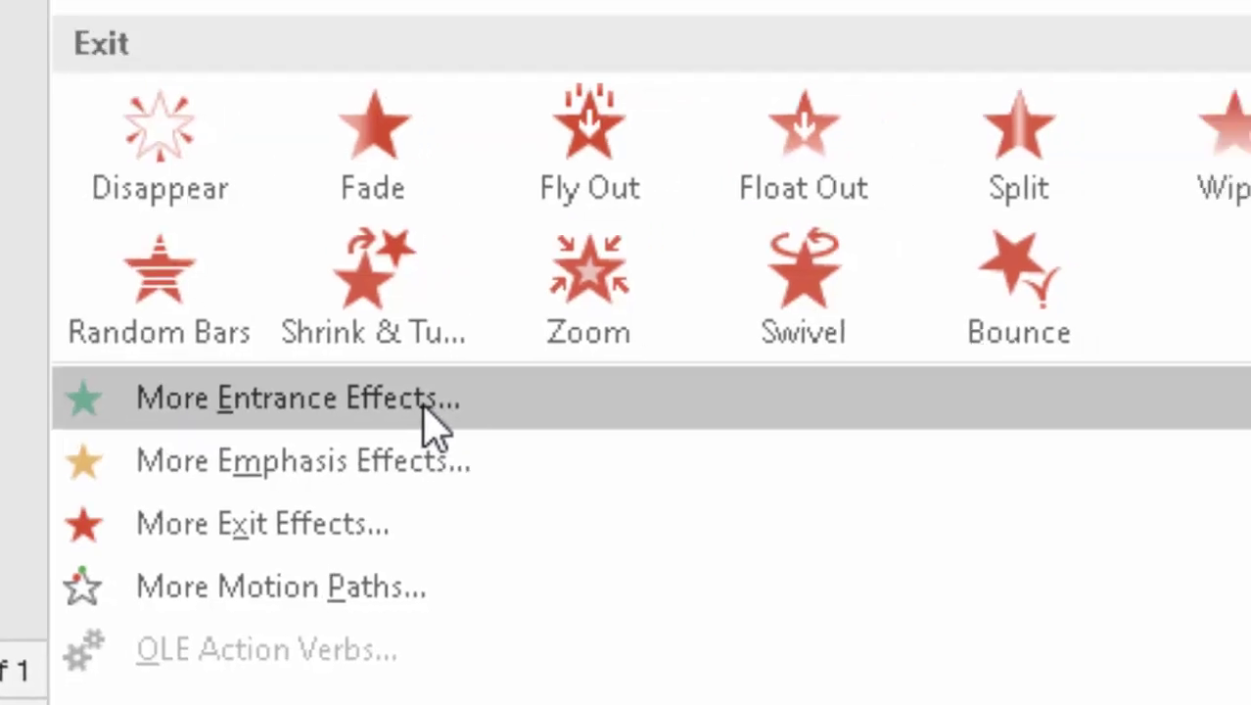
{"action": "left_click", "coordinate": [468, 377]}
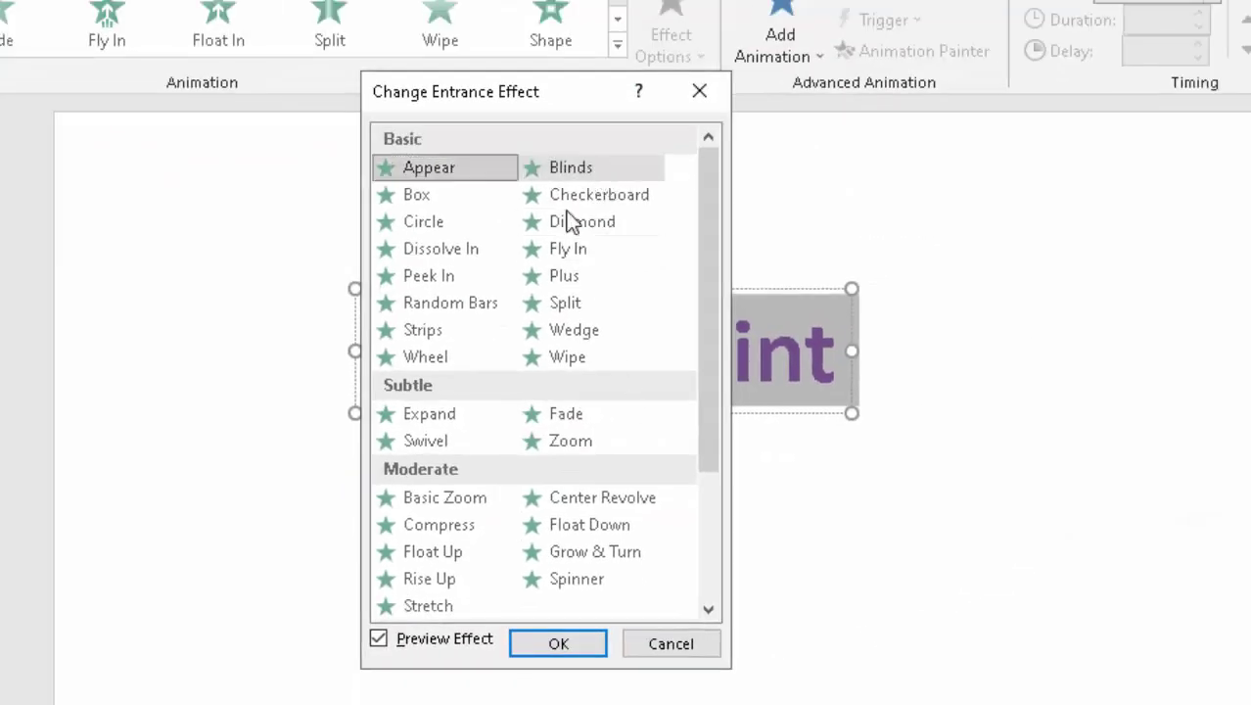
{"action": "scroll", "coordinate": [492, 514], "scroll_direction": "down", "scroll_amount": 1}
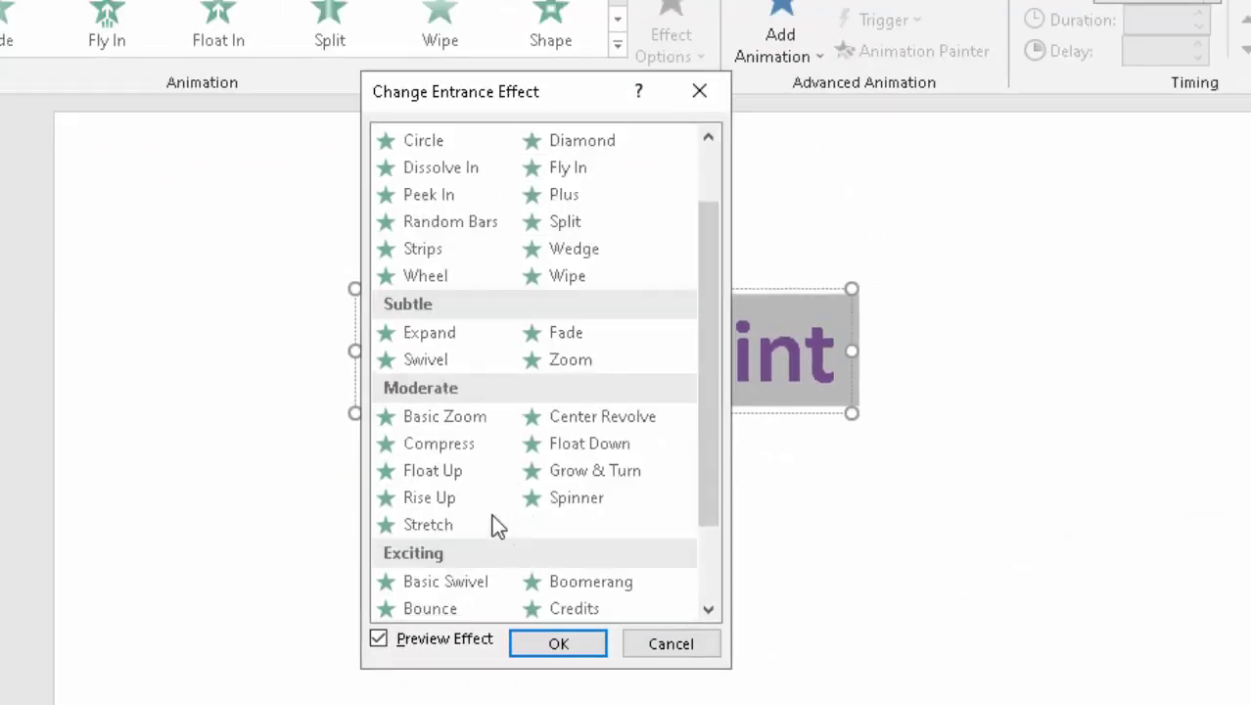
{"action": "scroll", "coordinate": [499, 524], "scroll_direction": "down", "scroll_amount": 1}
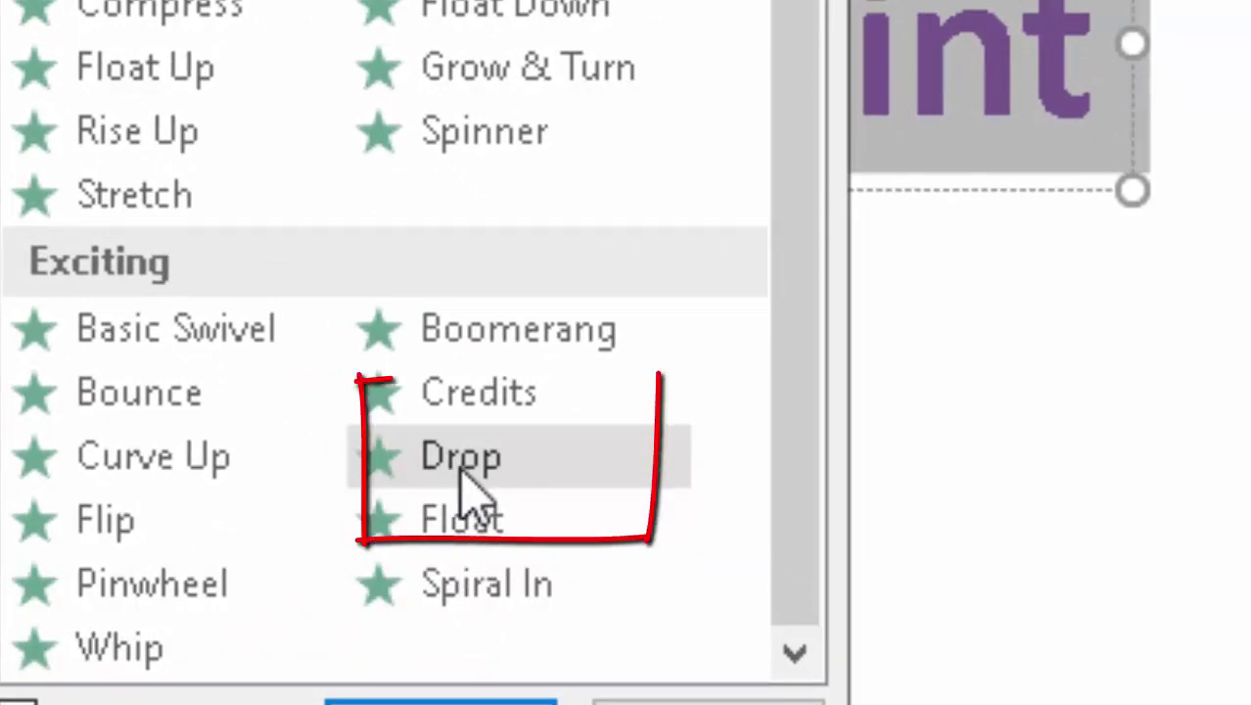
{"action": "left_click", "coordinate": [462, 474]}
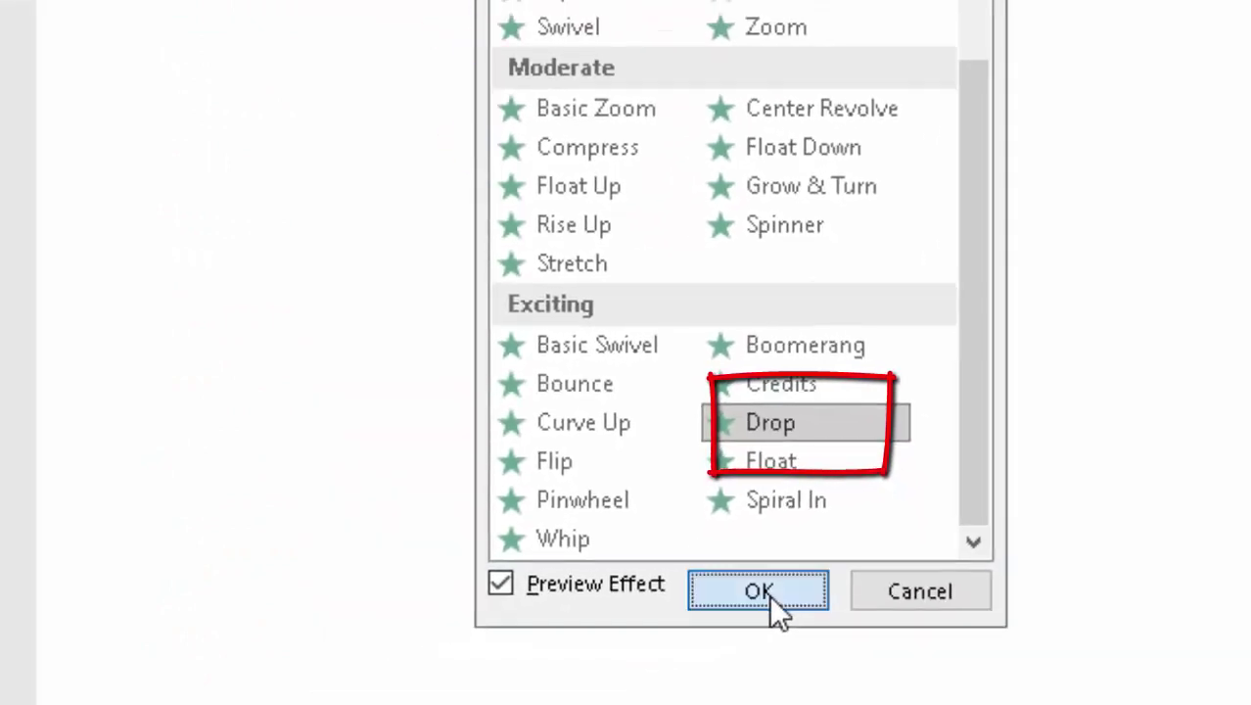
{"action": "left_click", "coordinate": [441, 701]}
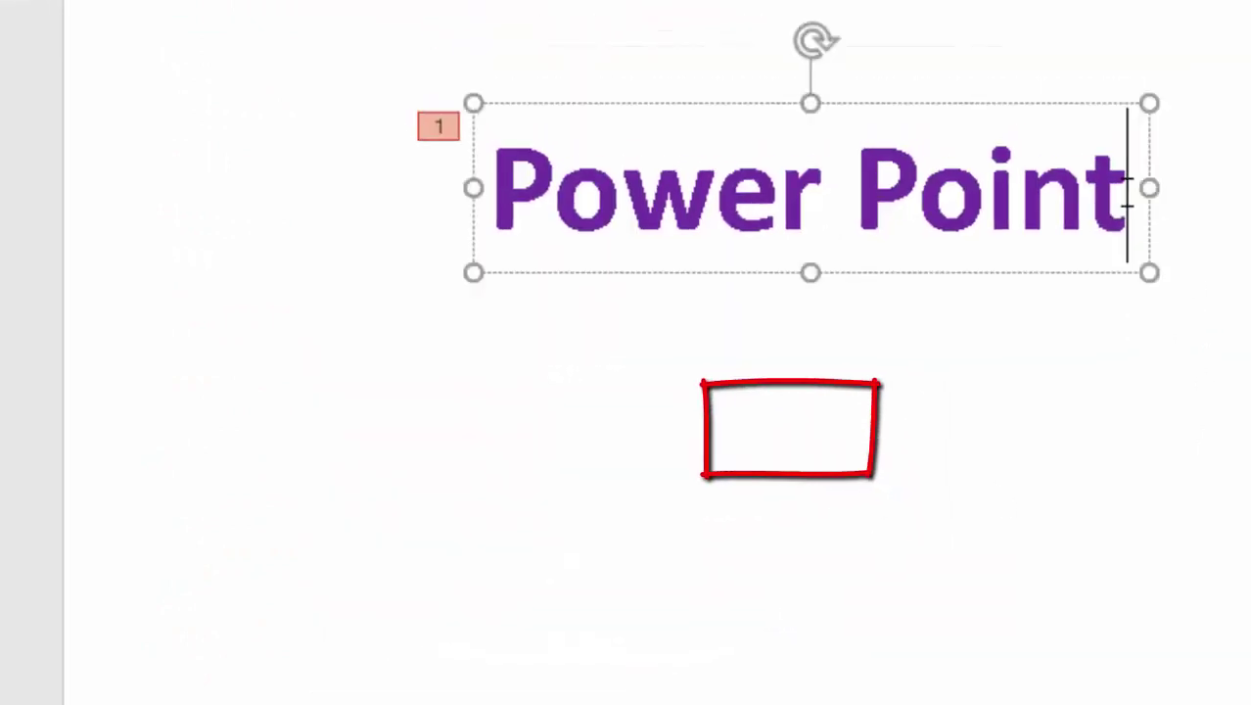
{"action": "left_click_drag", "start_coordinate": [1155, 227], "coordinate": [488, 176]}
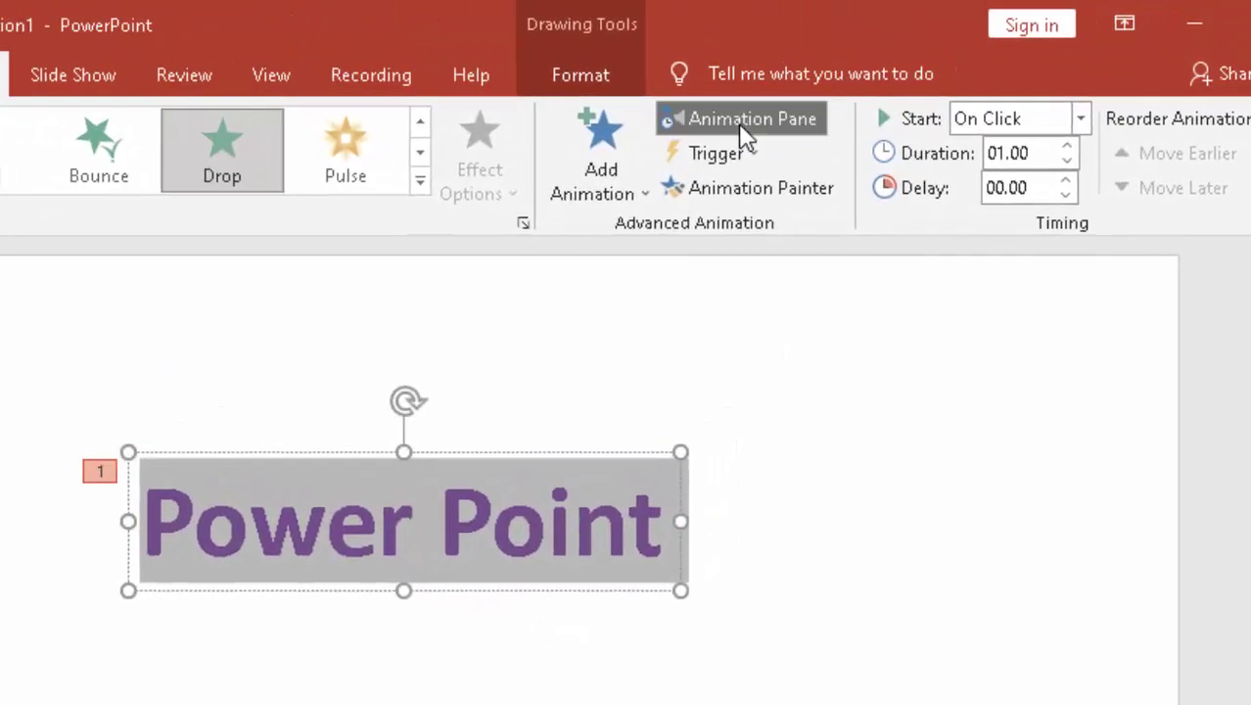
- Set the Drop effect to Don't Dim and animate text All at once, then drag the text box lower
{"action": "left_click", "coordinate": [744, 119]}
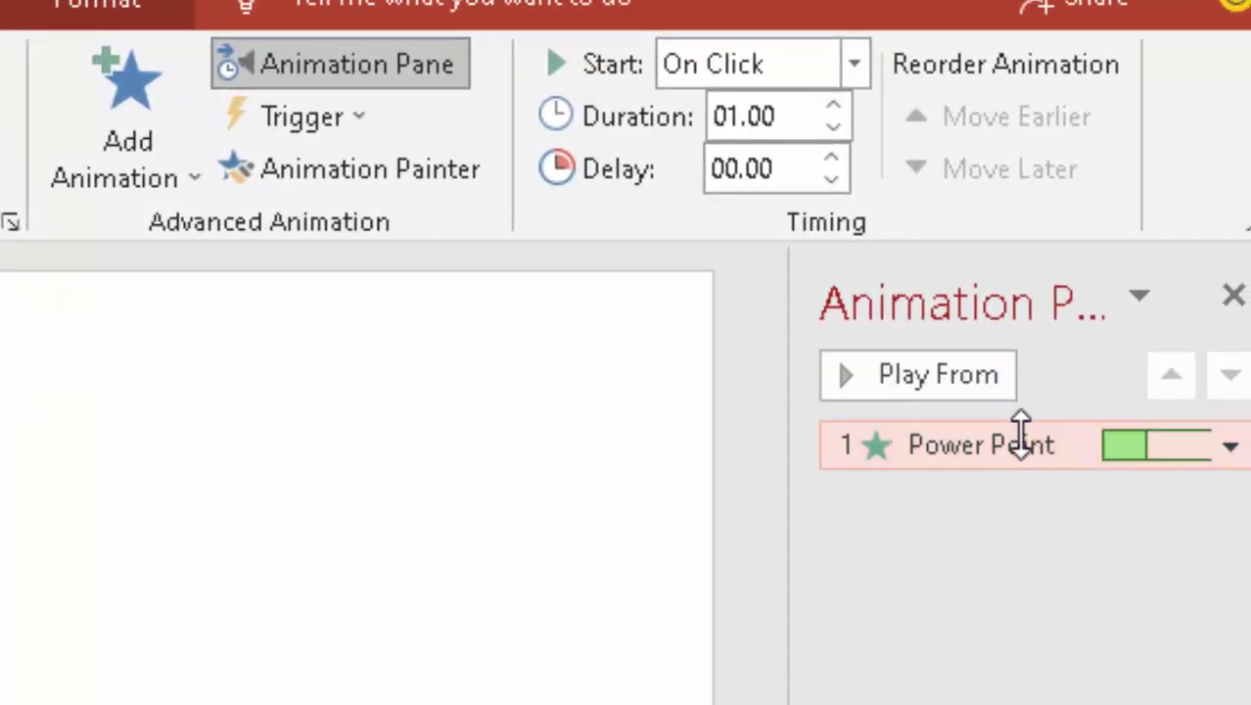
{"action": "right_click", "coordinate": [1027, 441]}
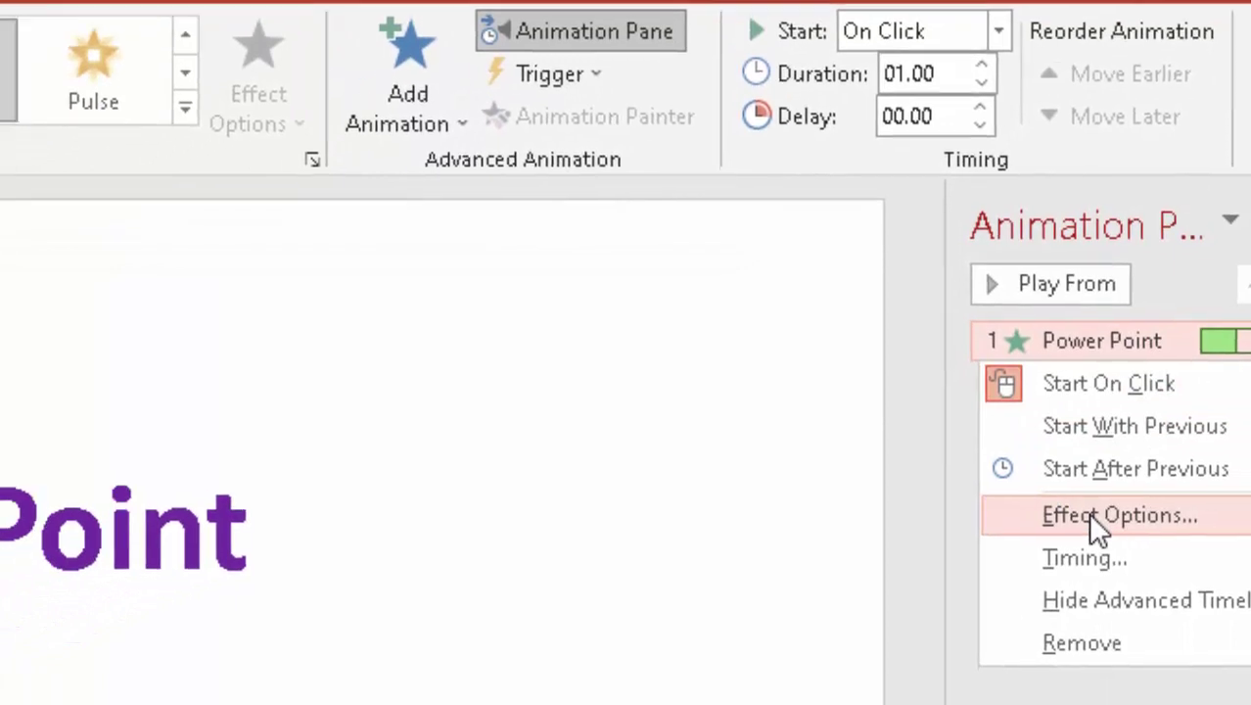
{"action": "left_click", "coordinate": [1018, 536]}
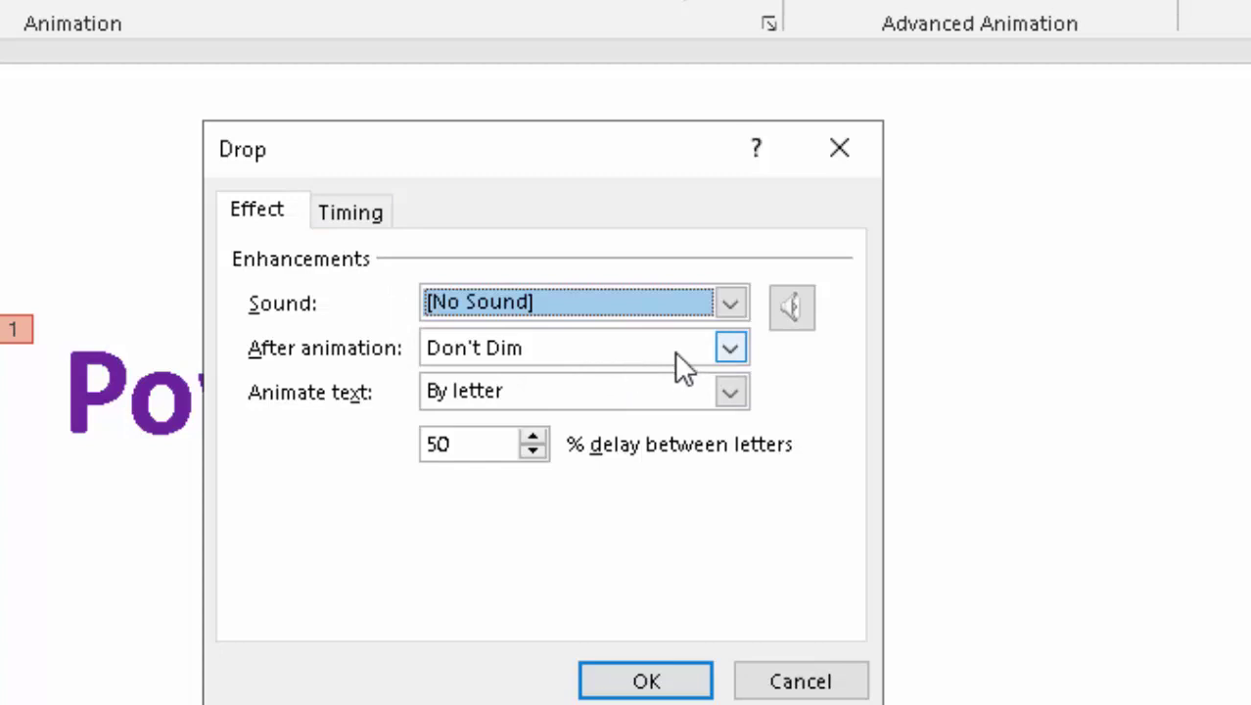
{"action": "left_click", "coordinate": [738, 346]}
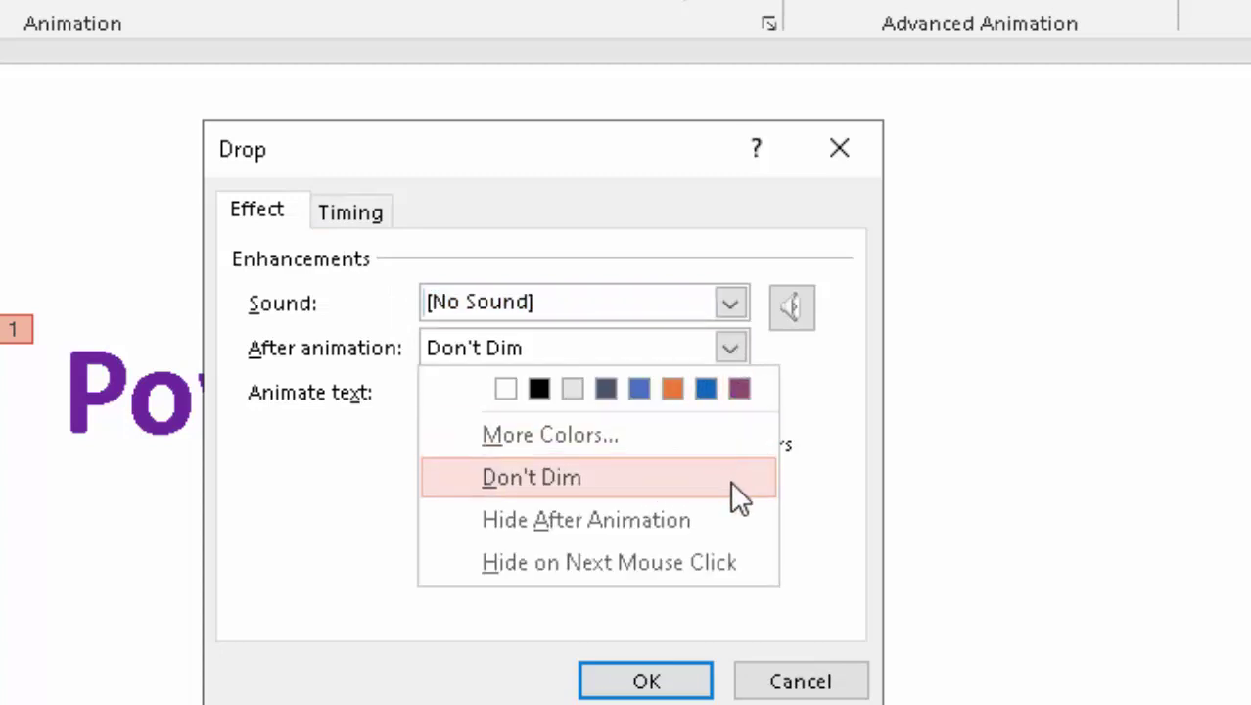
{"action": "left_click", "coordinate": [996, 532]}
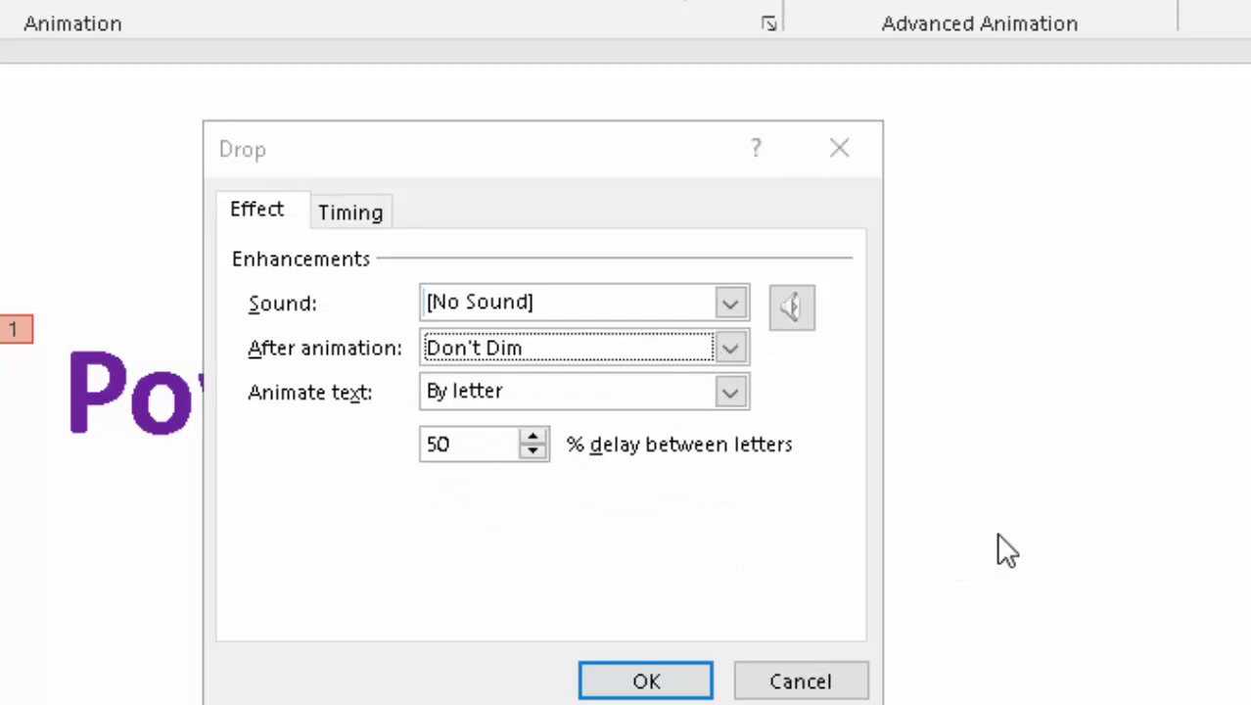
{"action": "left_click", "coordinate": [730, 392]}
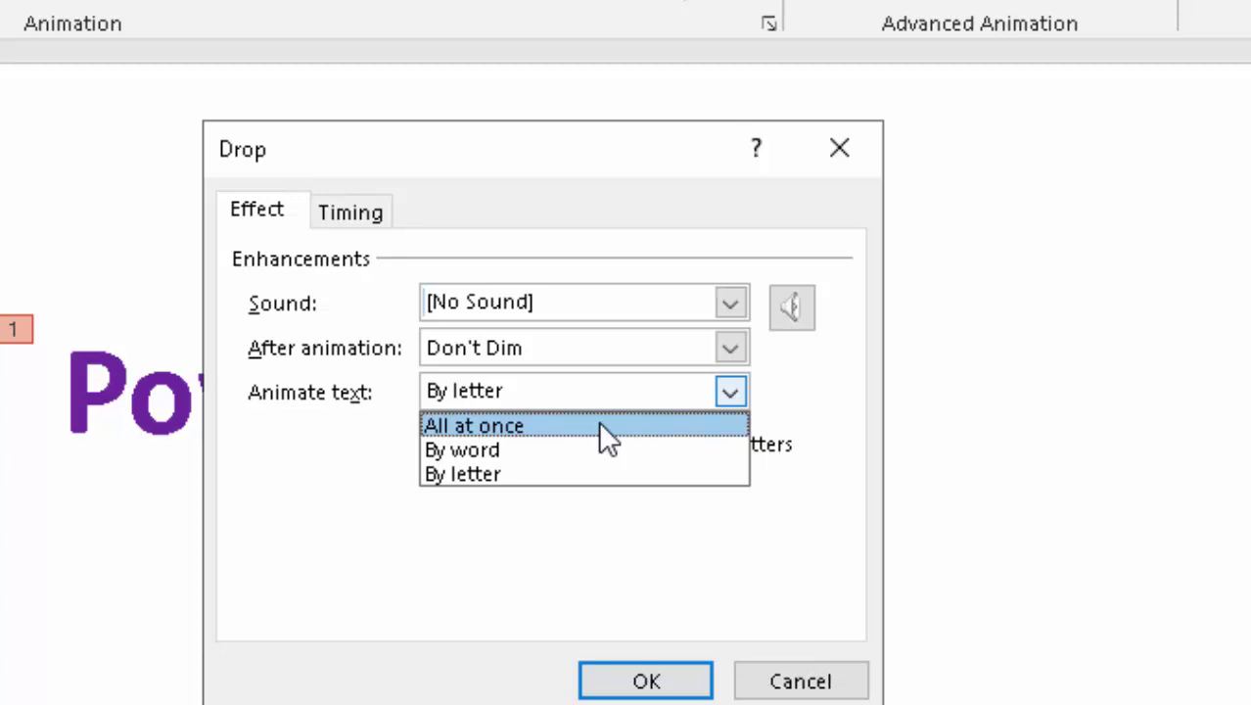
{"action": "left_click", "coordinate": [599, 426]}
{"action": "left_click", "coordinate": [752, 512]}
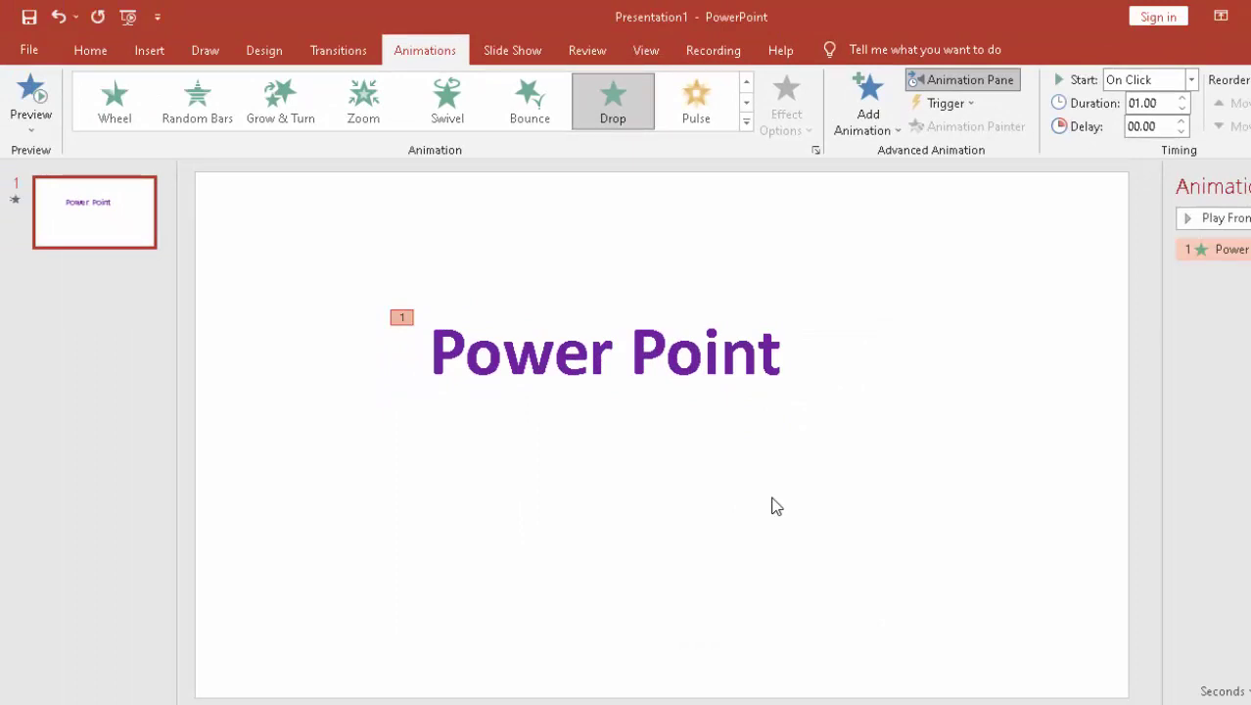
{"action": "left_click", "coordinate": [758, 380]}
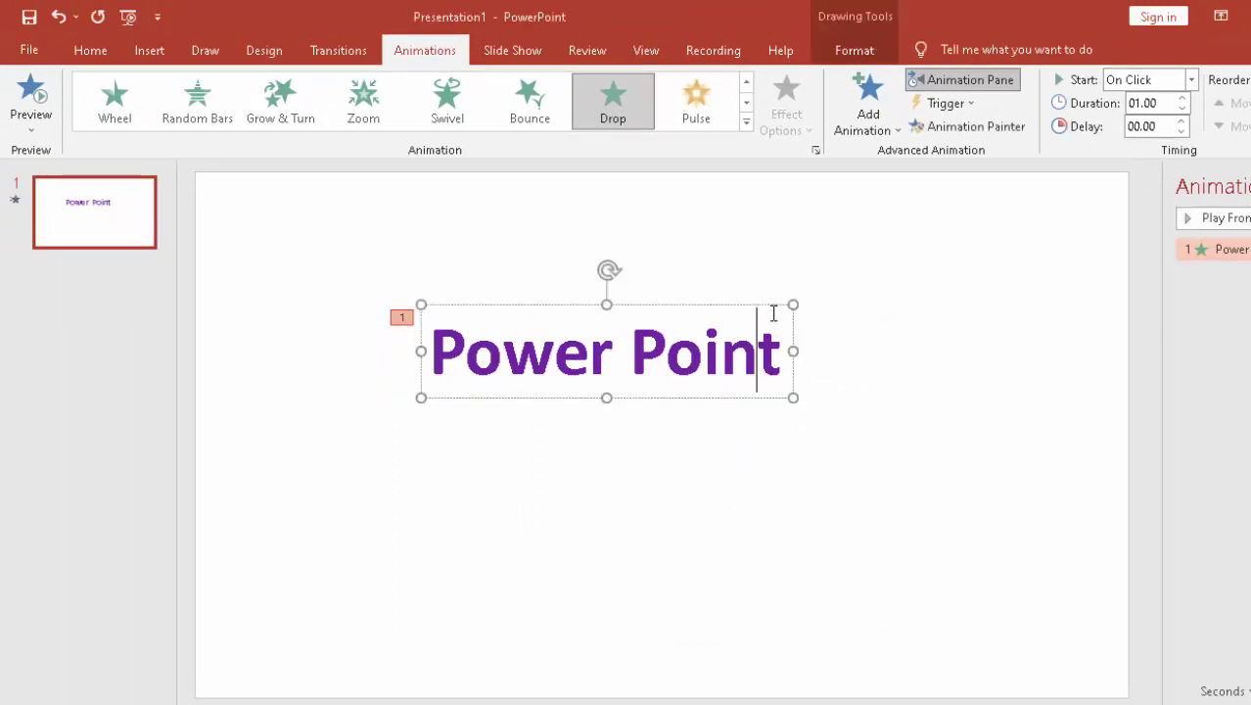
{"action": "left_click_drag", "start_coordinate": [776, 302], "coordinate": [776, 543]}
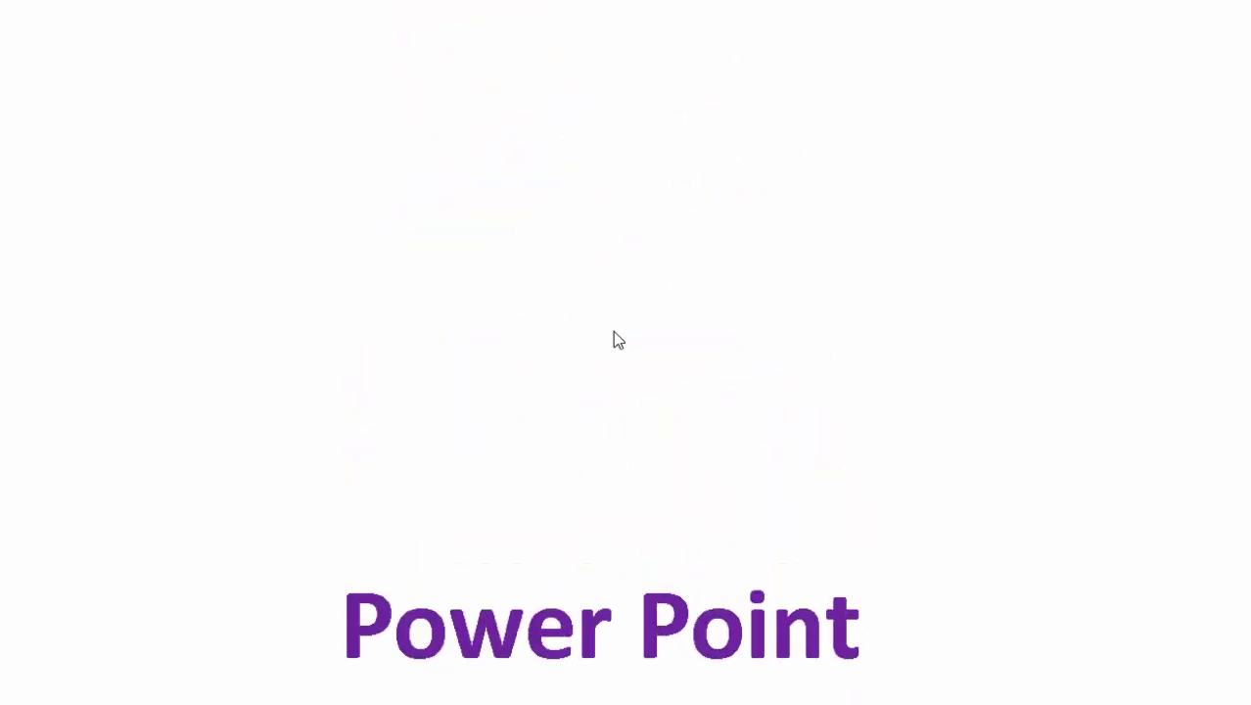
{"action": "left_click", "coordinate": [615, 339]}
{"action": "left_click", "coordinate": [615, 338]}
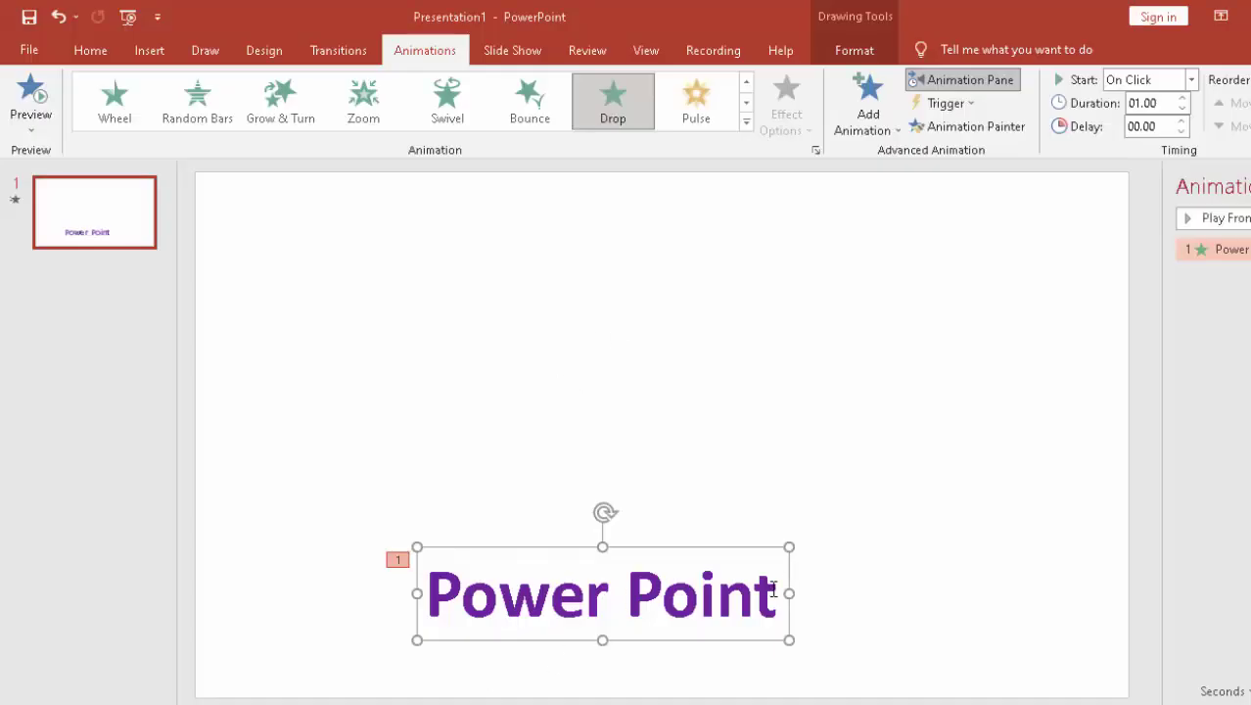
{"action": "left_click_drag", "start_coordinate": [731, 588], "coordinate": [427, 592]}
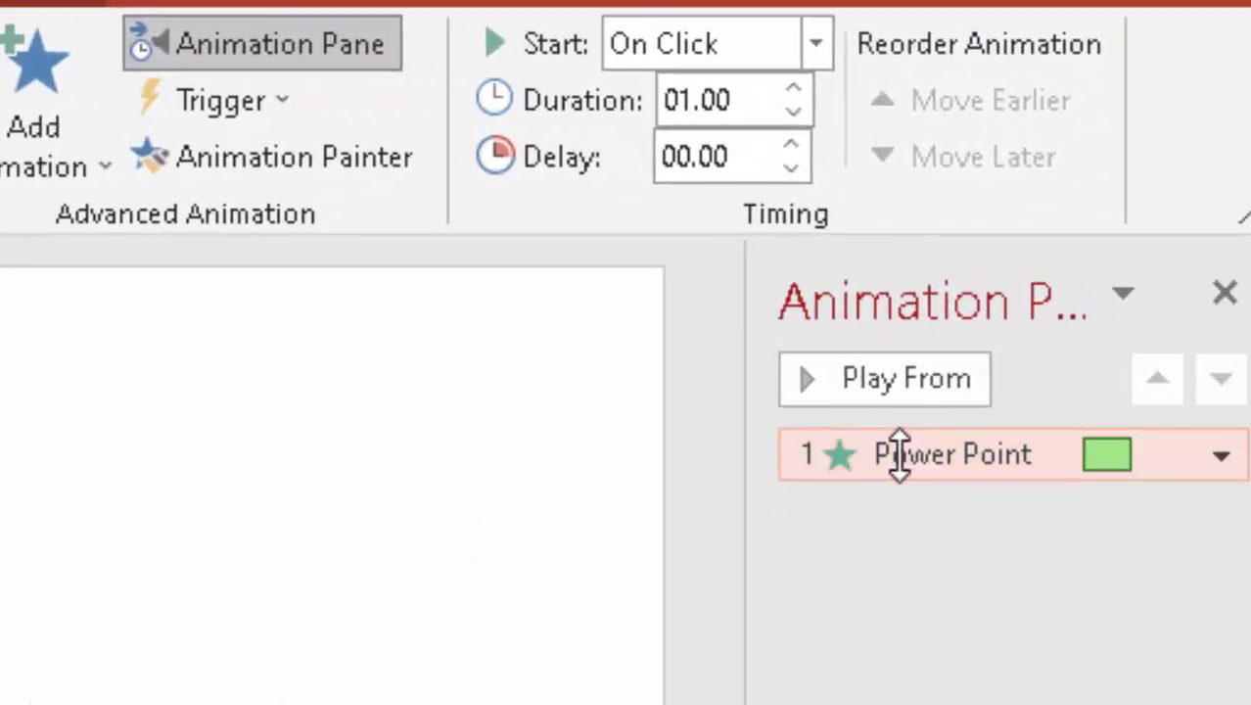
- Change the Drop effect's Animate text option to By letter
{"action": "right_click", "coordinate": [940, 428]}
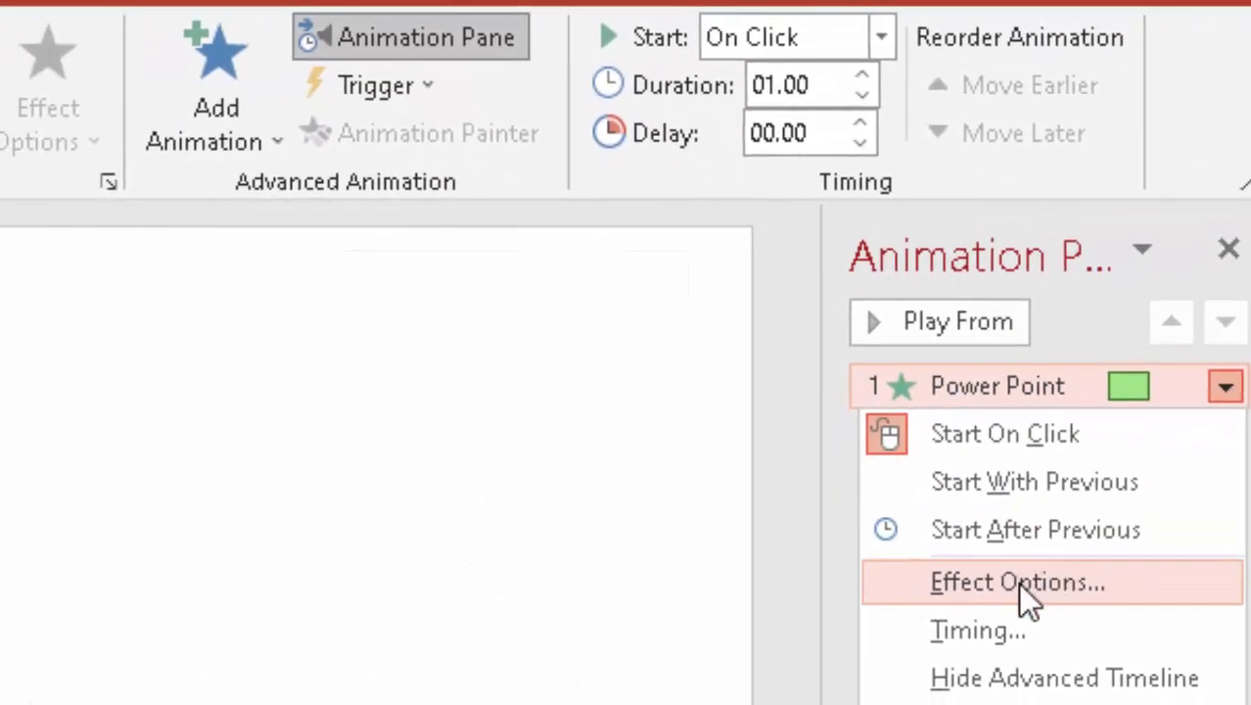
{"action": "left_click", "coordinate": [1019, 584]}
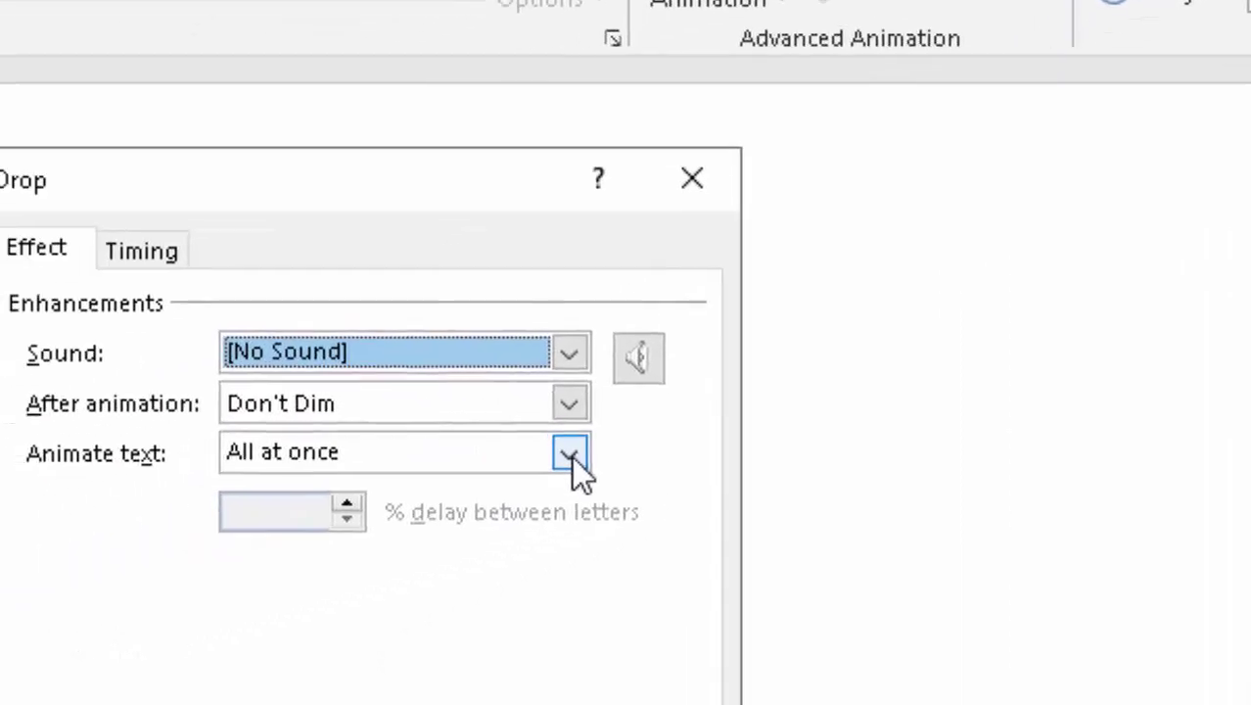
{"action": "left_click", "coordinate": [757, 395]}
{"action": "left_click", "coordinate": [601, 484]}
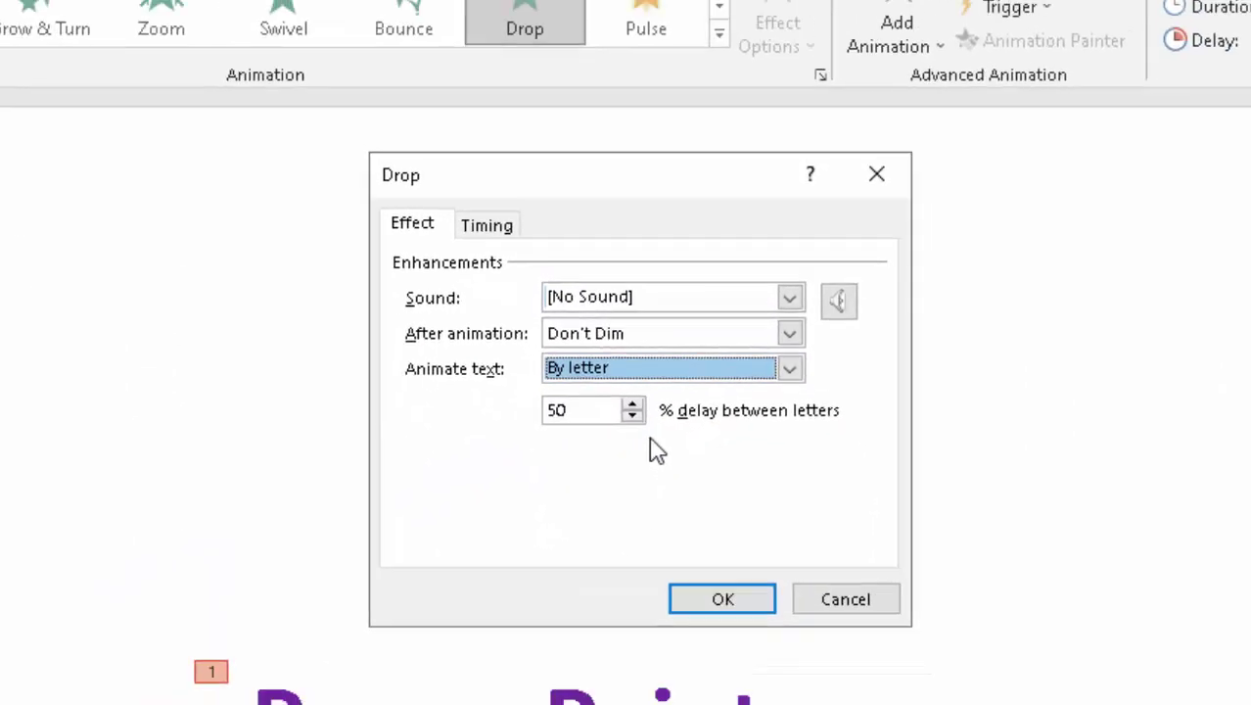
{"action": "left_click", "coordinate": [740, 506]}
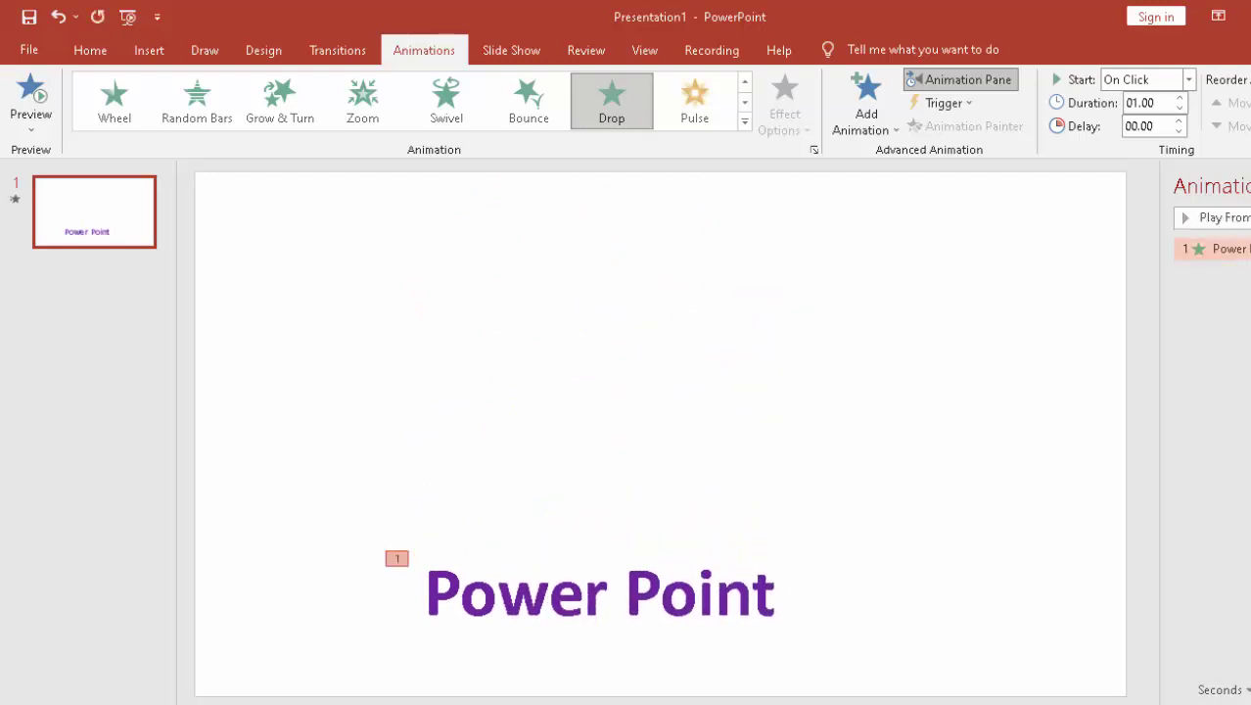
- Time the Drop animation to start With Previous, last 3 seconds, and rewind when done
{"action": "right_click", "coordinate": [1083, 385]}
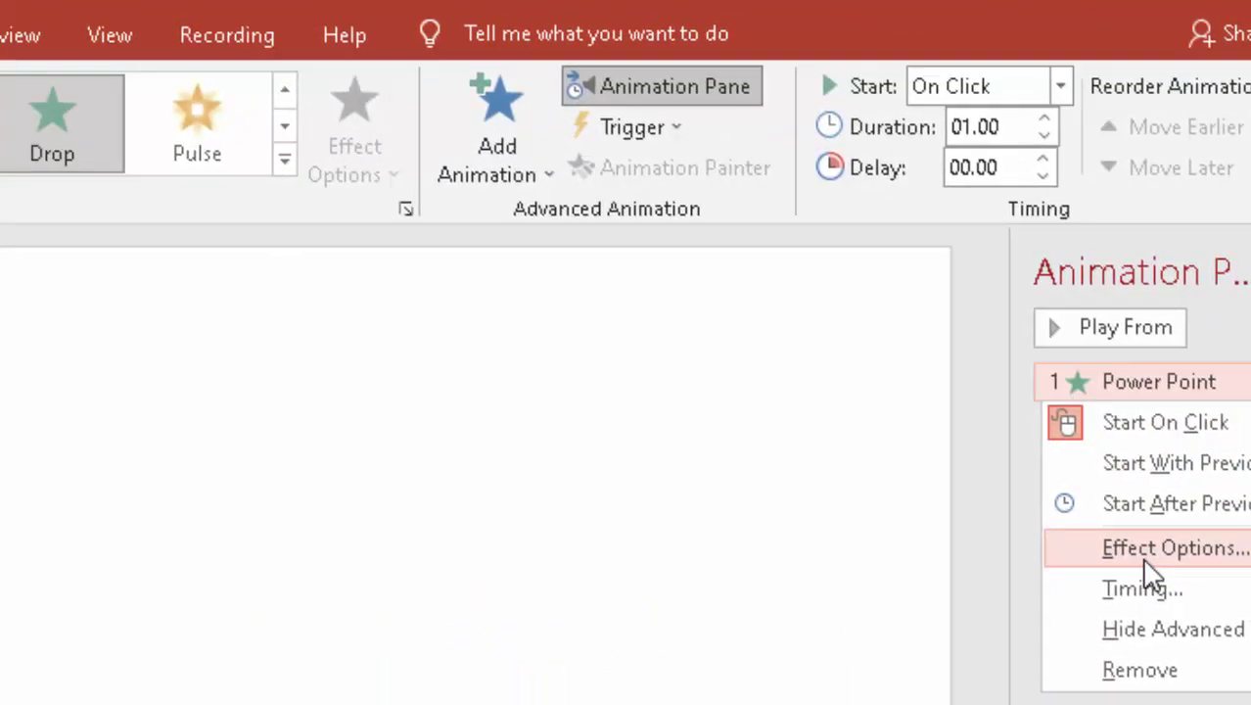
{"action": "left_click", "coordinate": [1023, 601]}
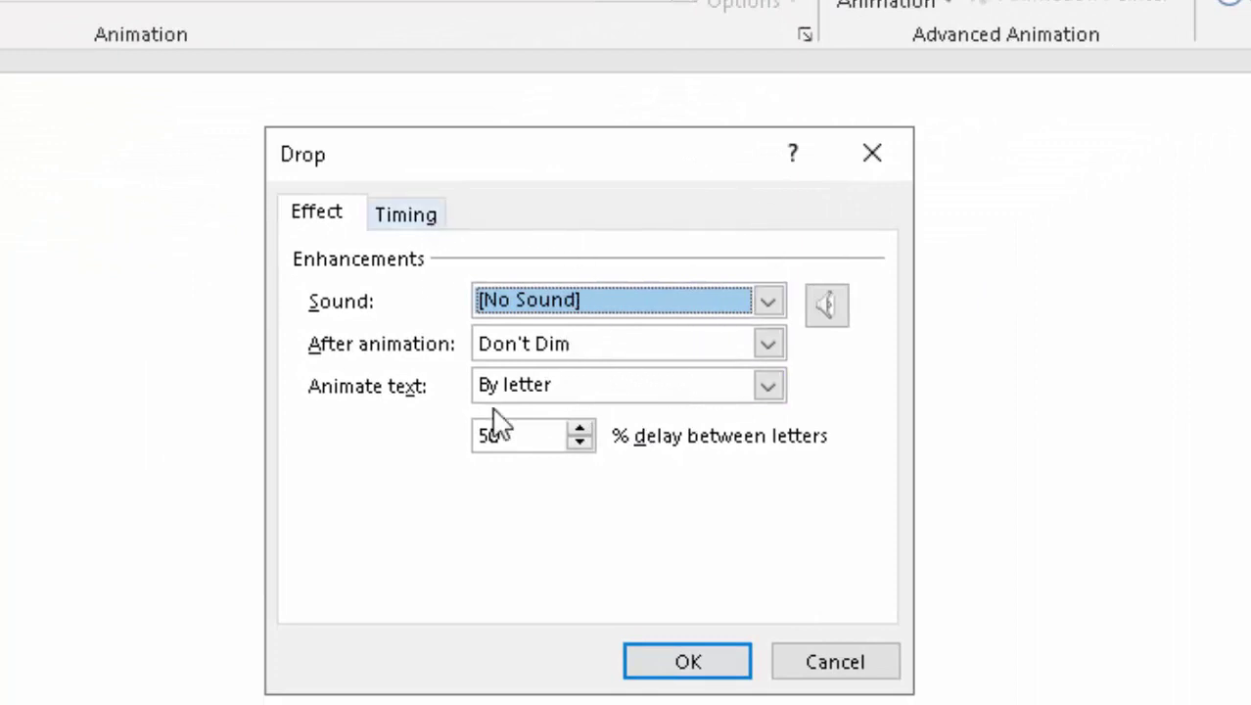
{"action": "left_click", "coordinate": [411, 217]}
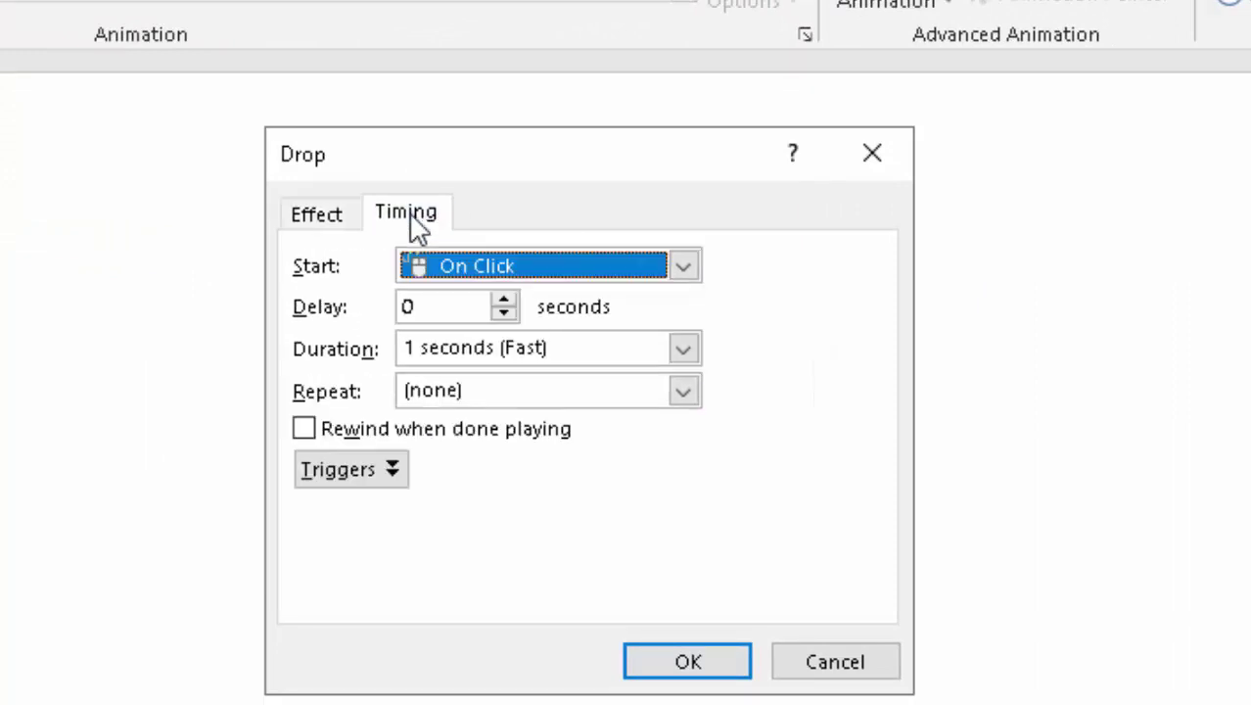
{"action": "left_click", "coordinate": [685, 268]}
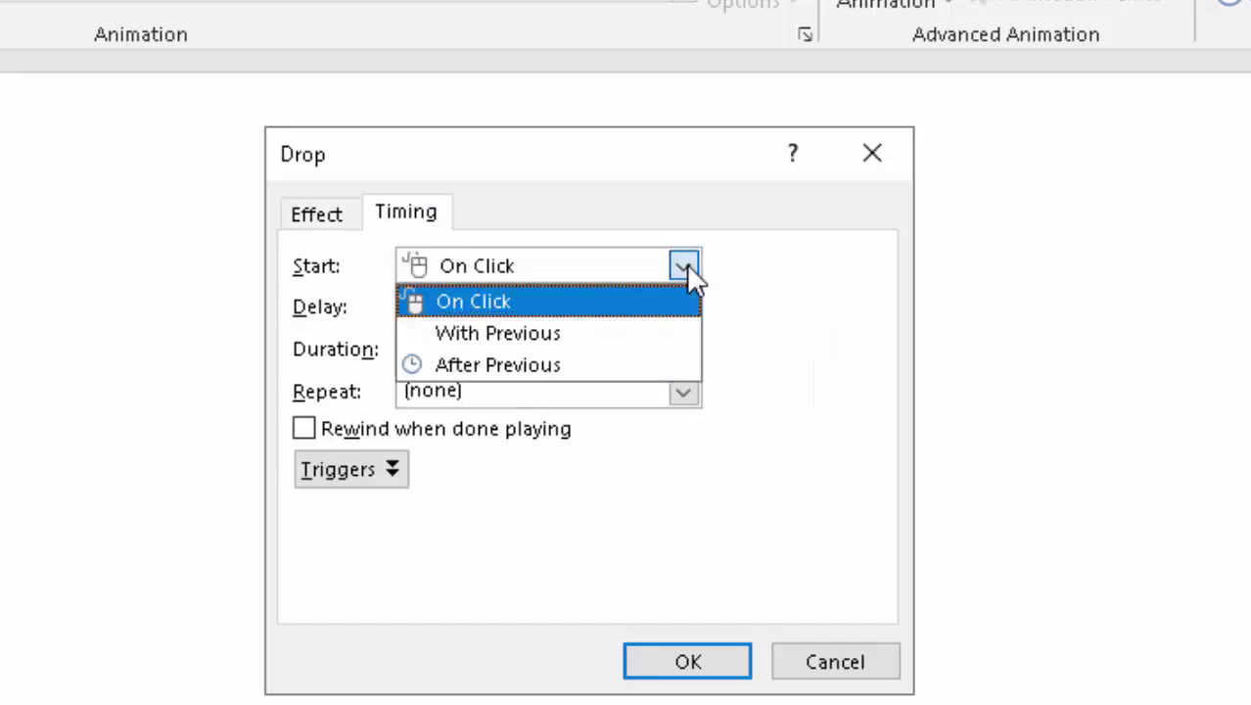
{"action": "left_click", "coordinate": [617, 334]}
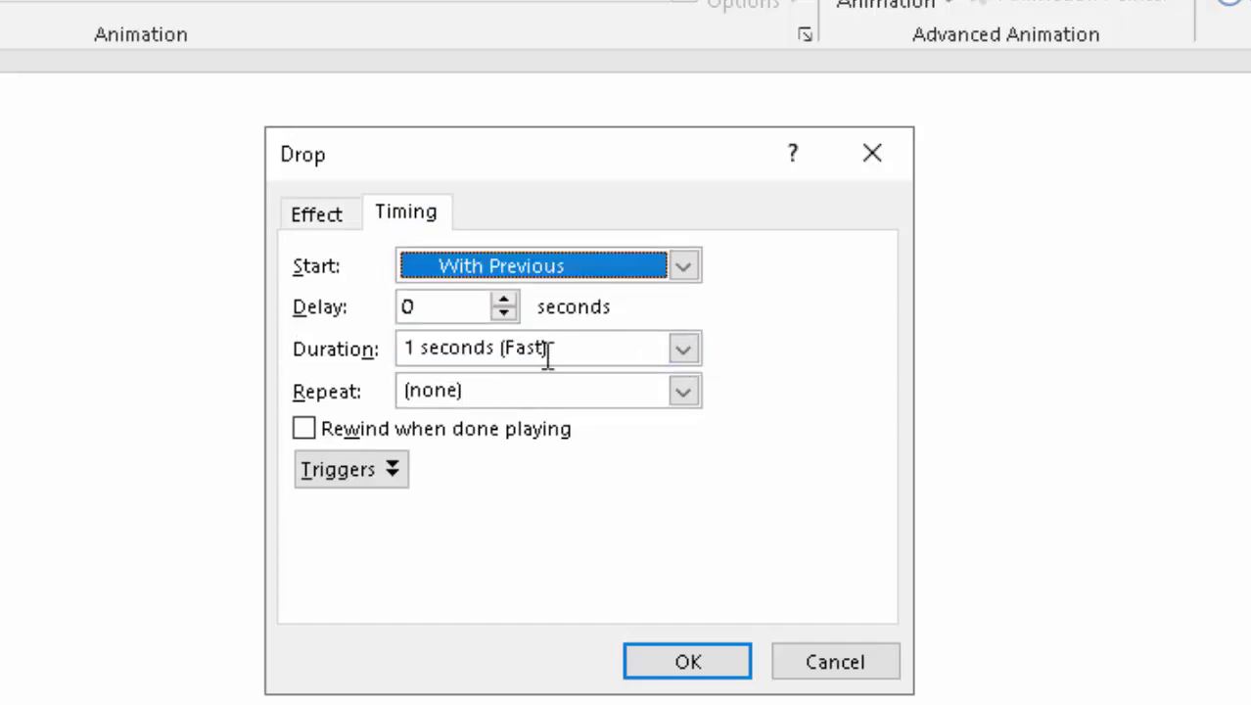
{"action": "left_click", "coordinate": [684, 349]}
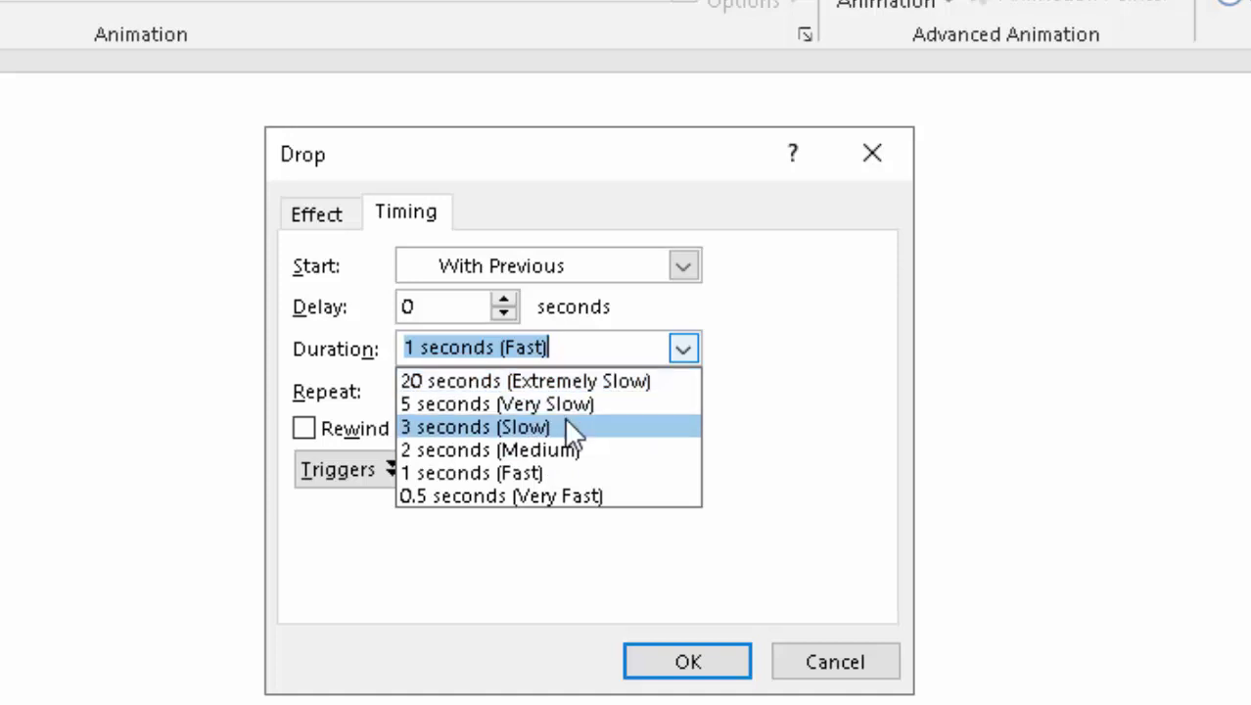
{"action": "left_click", "coordinate": [573, 428]}
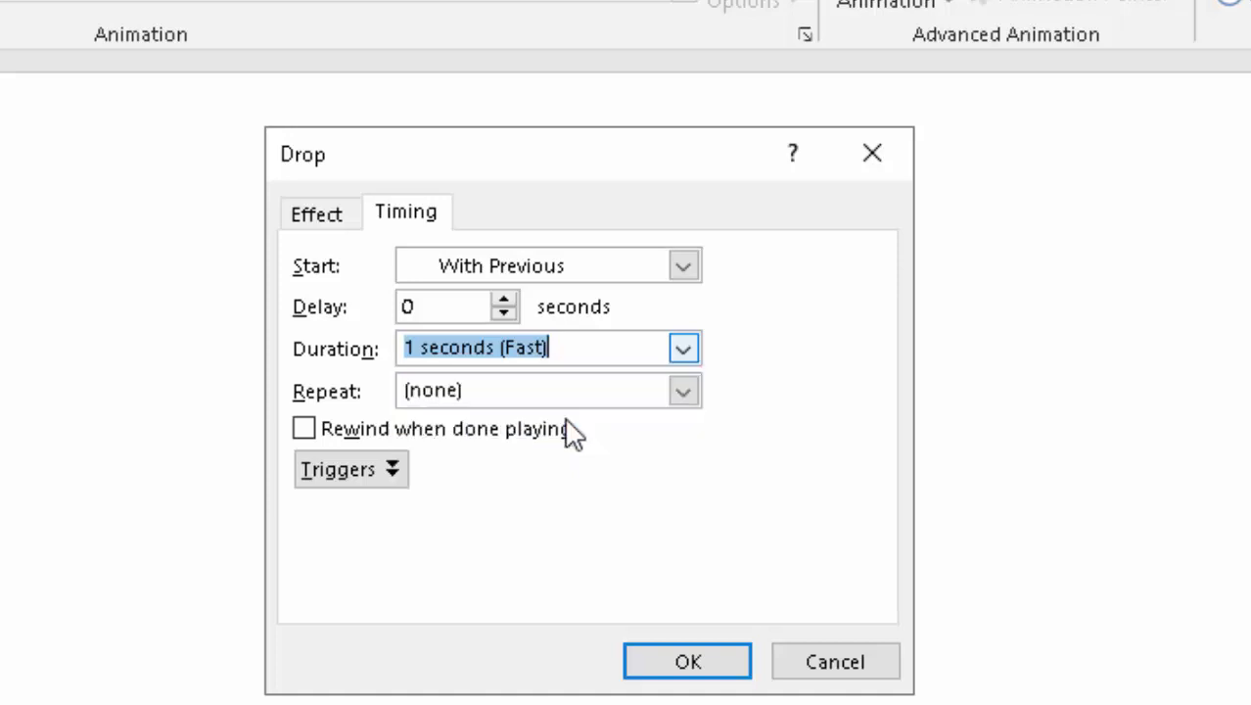
{"action": "left_click", "coordinate": [505, 432]}
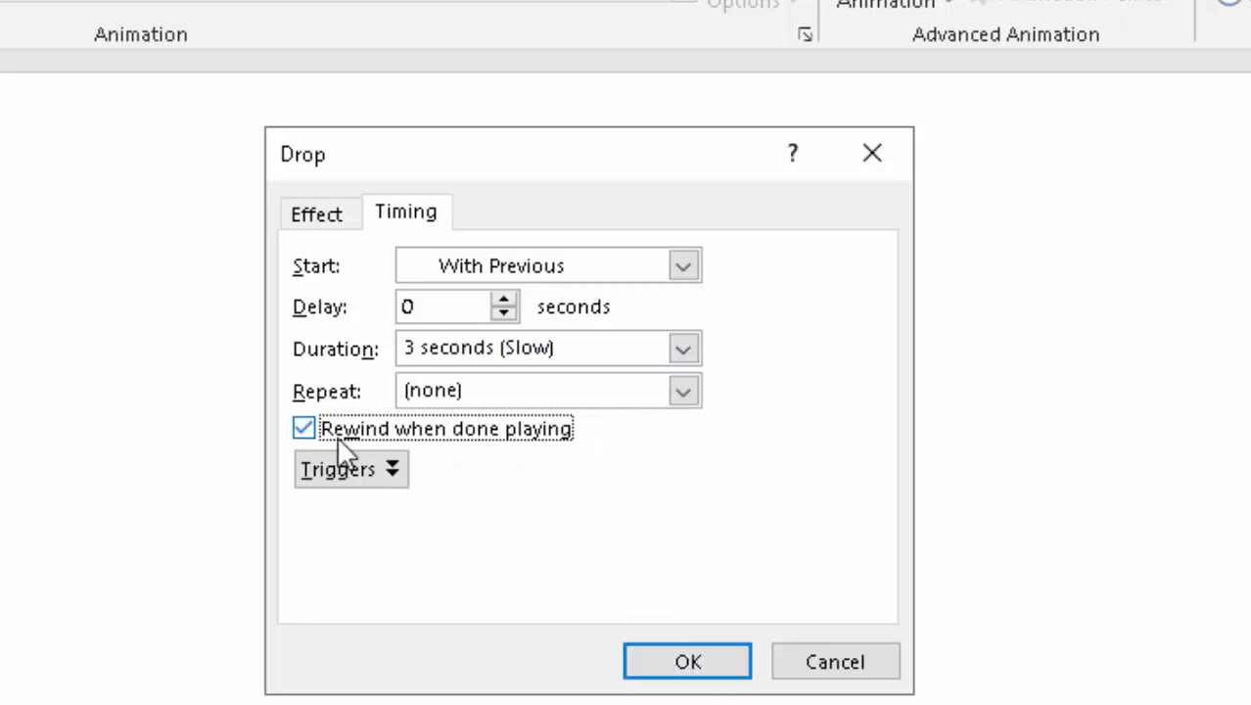
{"action": "left_click", "coordinate": [679, 669]}
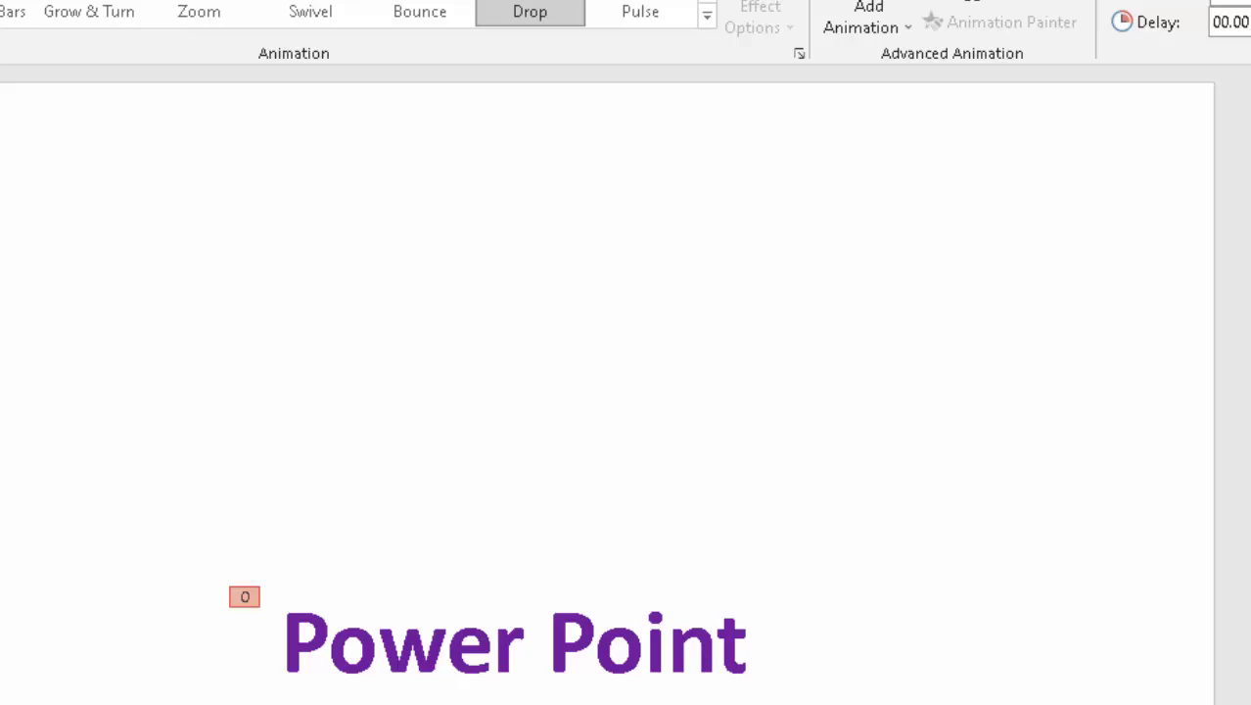
- Set the Drop animation duration to 0.5 seconds, leaving Repeat at (none)
{"action": "left_click", "coordinate": [1001, 167]}
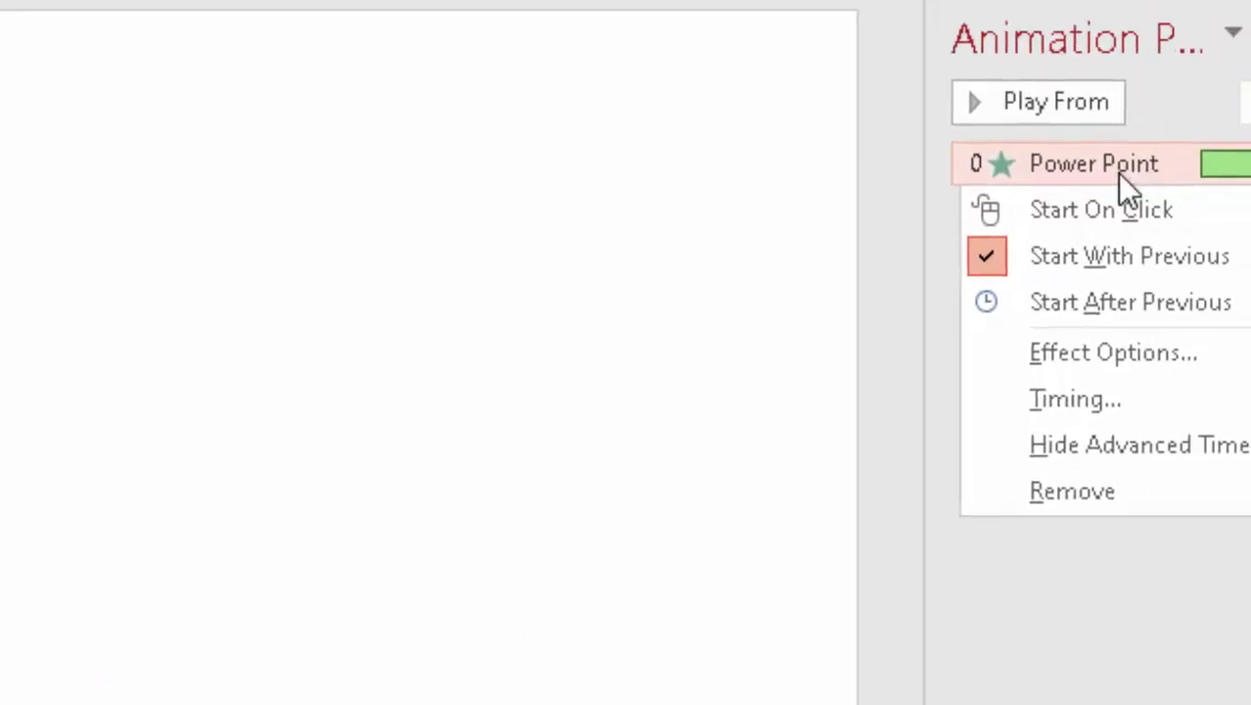
{"action": "left_click", "coordinate": [1075, 377]}
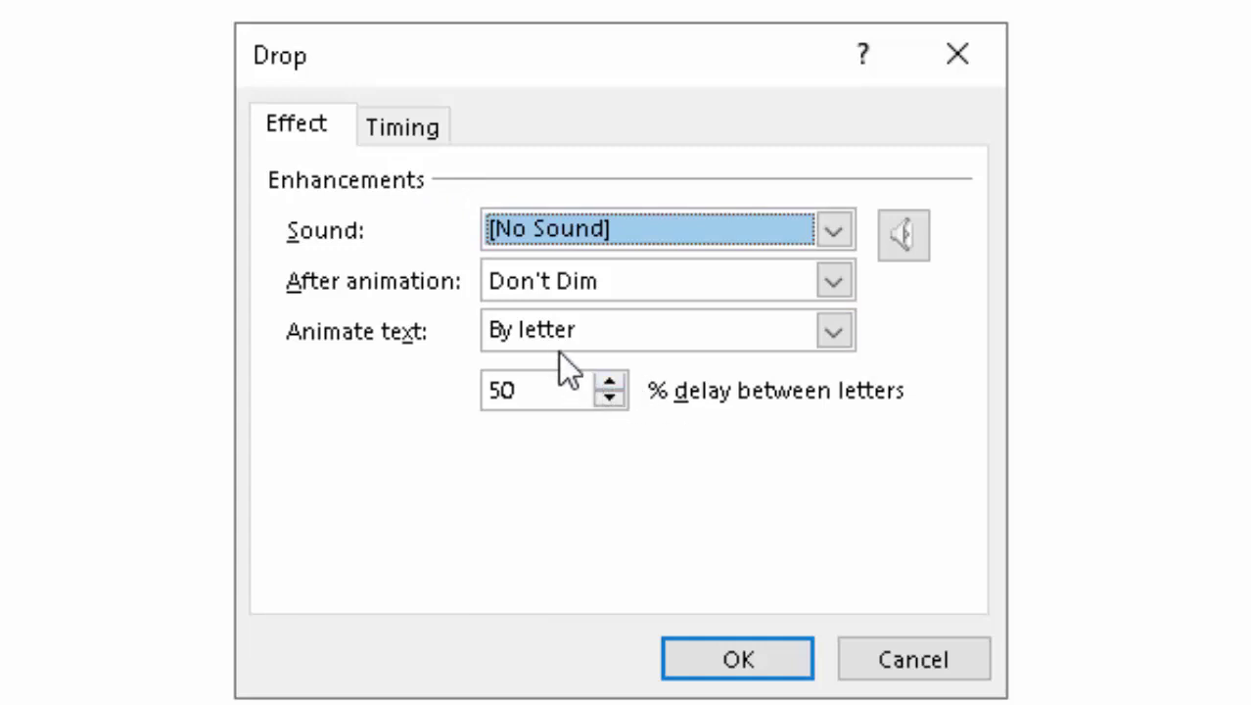
{"action": "left_click", "coordinate": [416, 125]}
{"action": "left_click", "coordinate": [732, 350]}
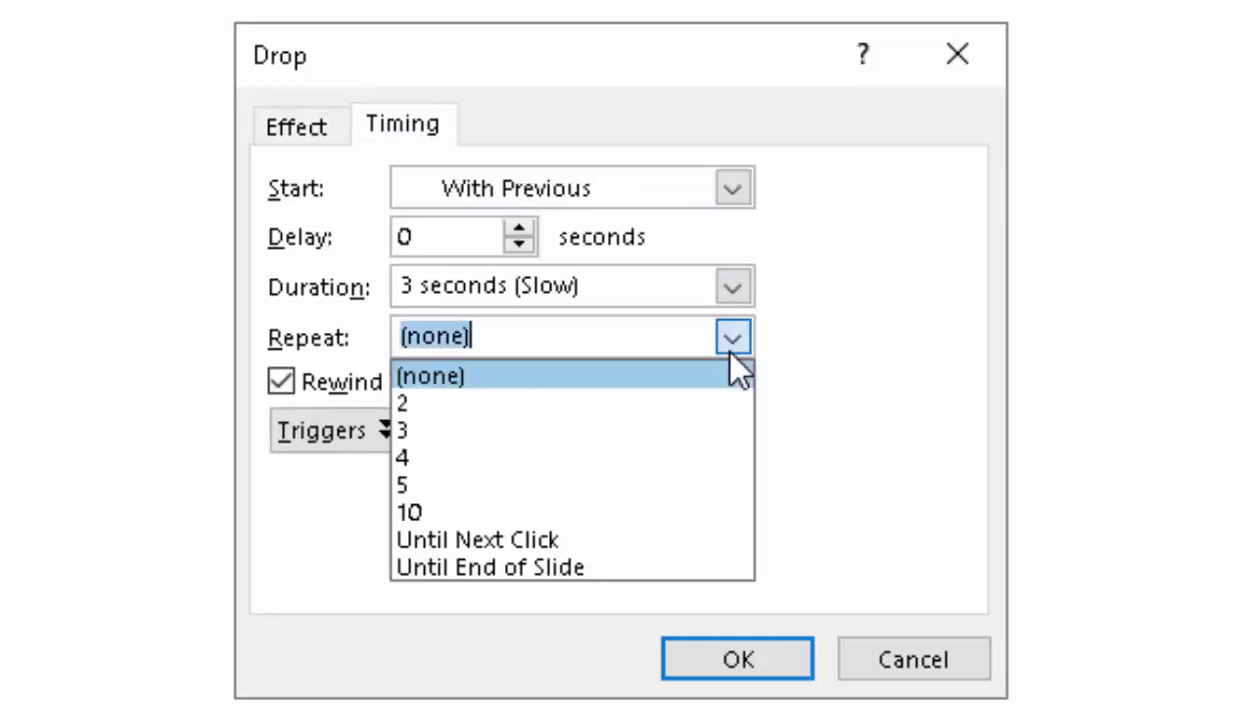
{"action": "left_click", "coordinate": [724, 340]}
{"action": "left_click", "coordinate": [733, 288]}
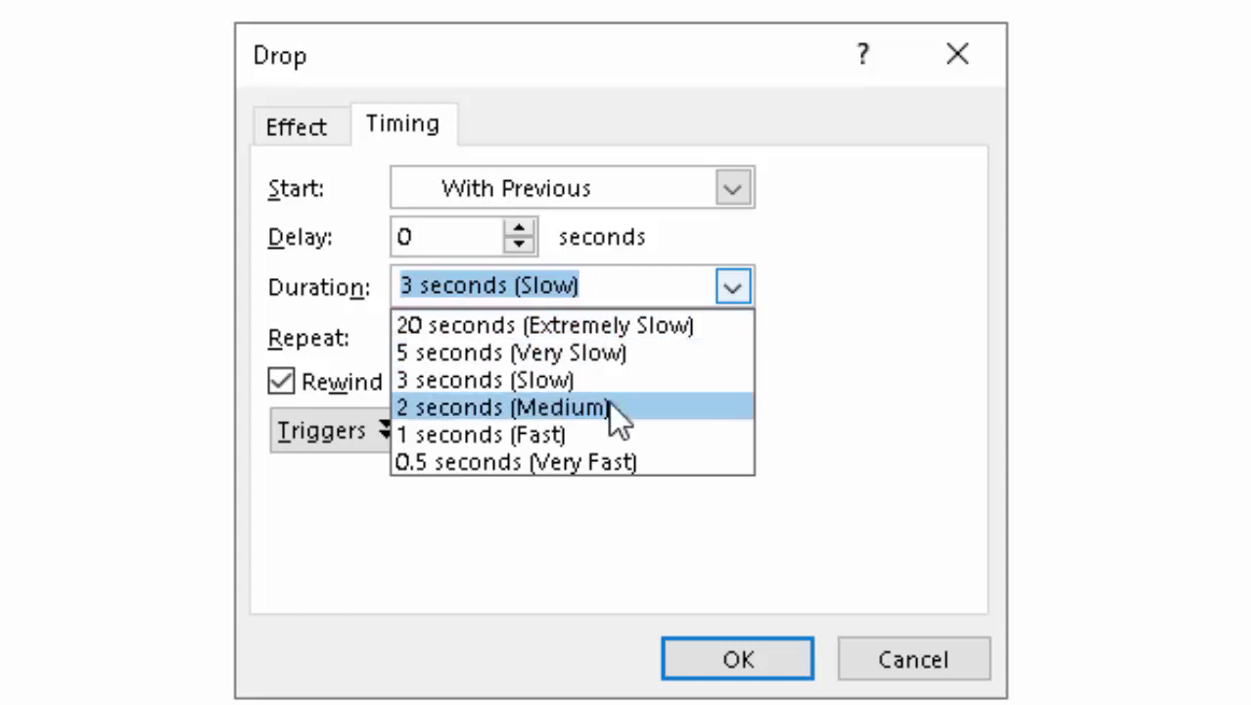
{"action": "left_click", "coordinate": [544, 460]}
{"action": "left_click", "coordinate": [735, 658]}
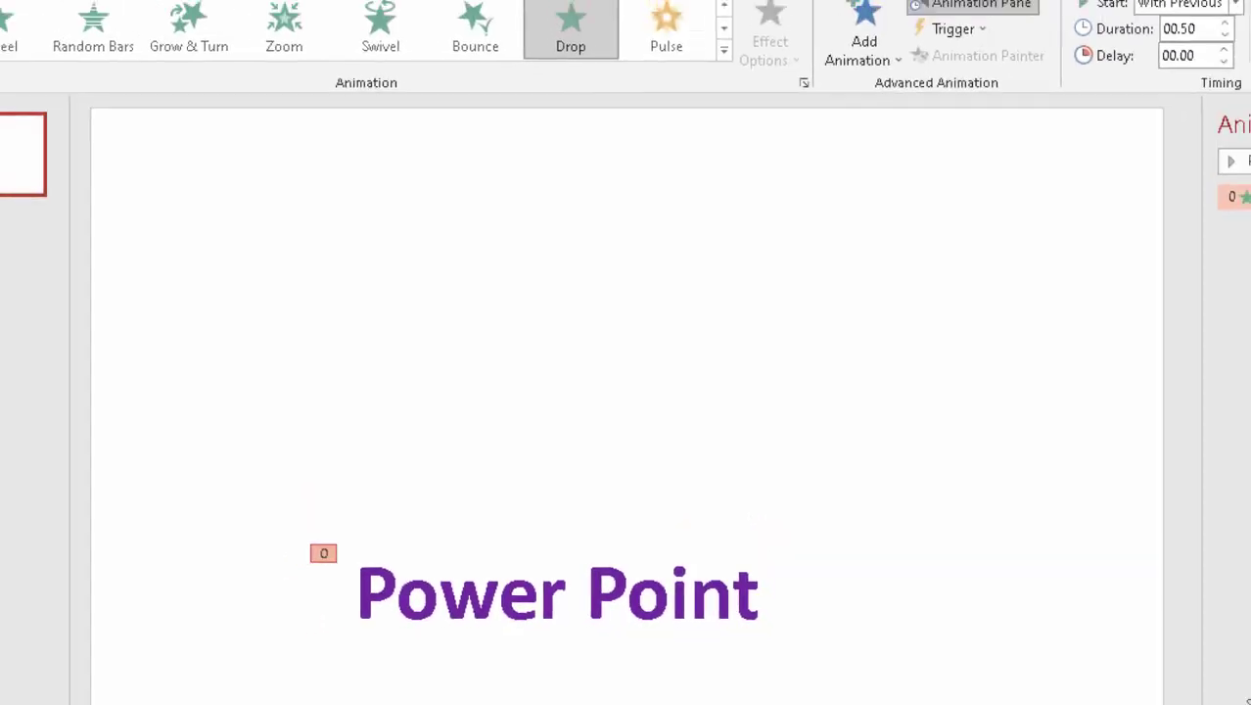
- Change the Drop animation duration to 1 second through its Timing settings
{"action": "right_click", "coordinate": [1211, 245]}
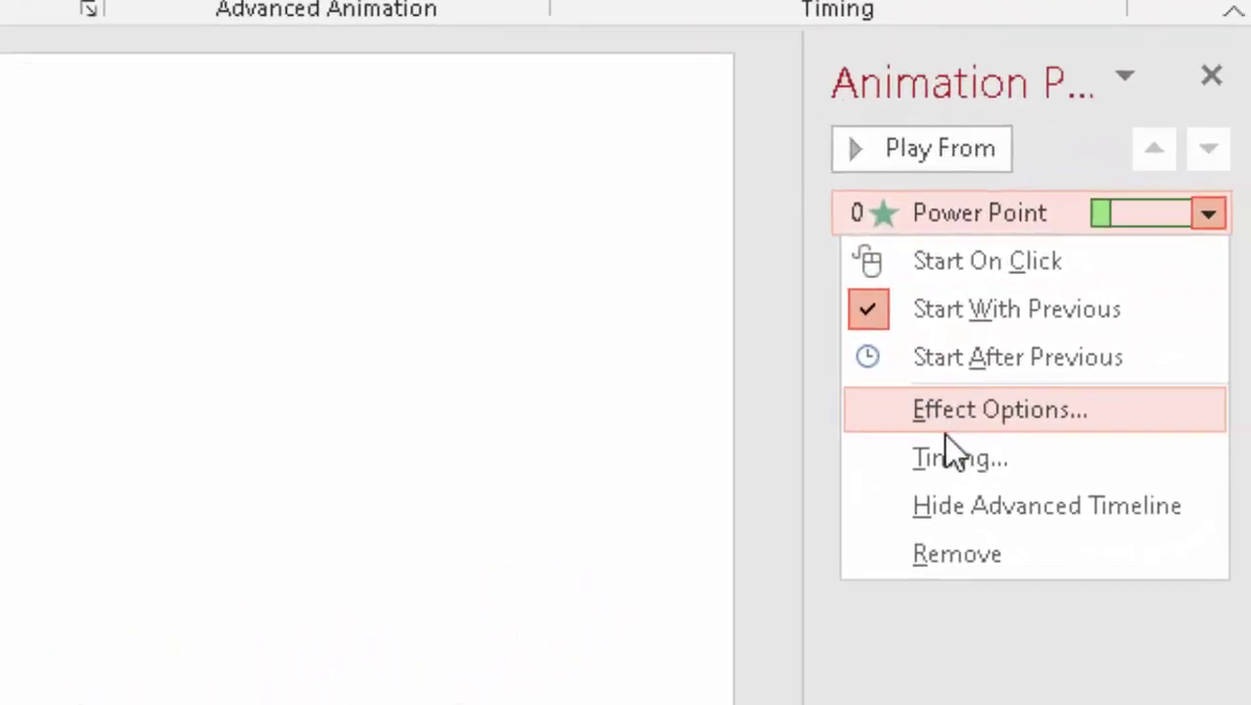
{"action": "left_click", "coordinate": [1211, 363]}
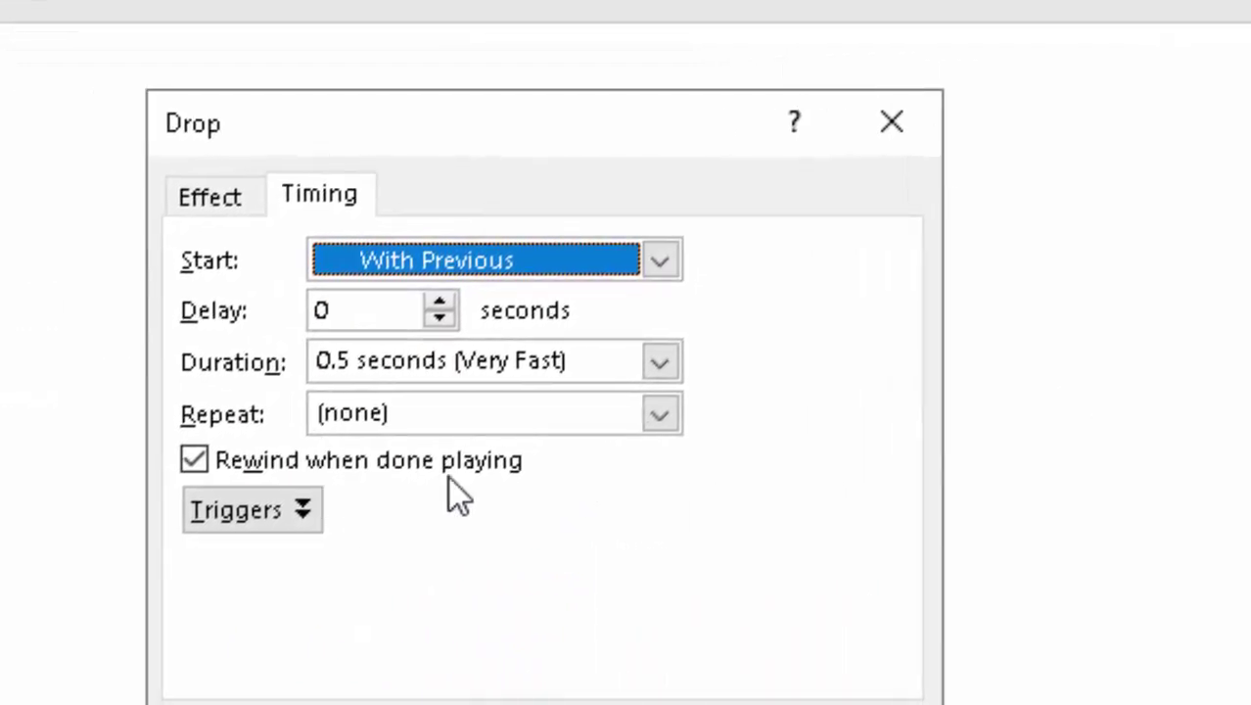
{"action": "left_click", "coordinate": [658, 364]}
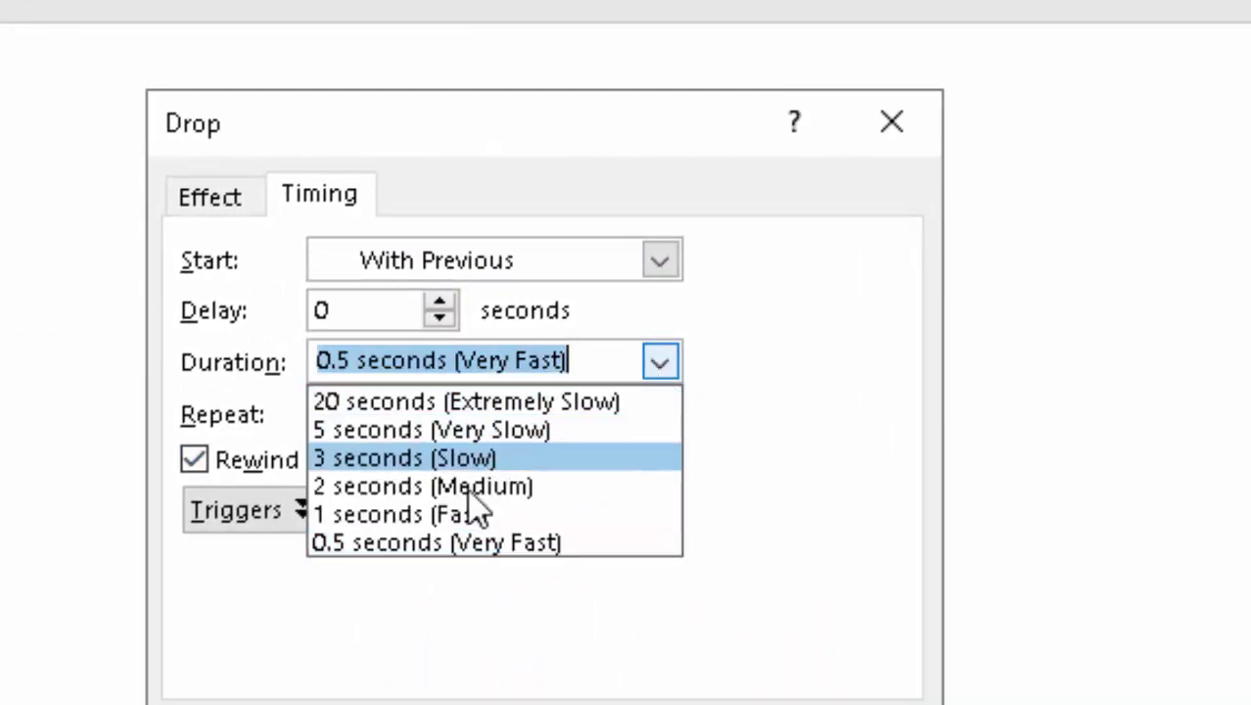
{"action": "left_click", "coordinate": [474, 516]}
{"action": "left_click", "coordinate": [717, 697]}
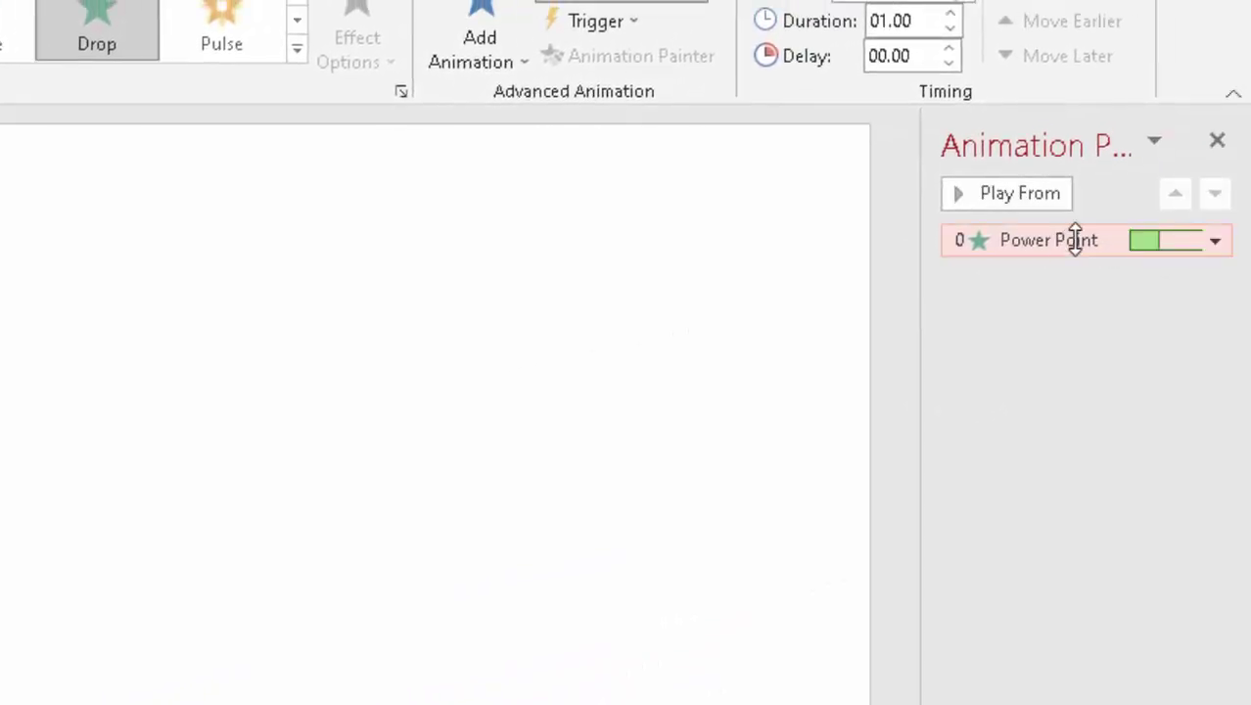
- Set the Drop animation's Timing duration to 3 seconds (Slow)
{"action": "right_click", "coordinate": [1077, 240]}
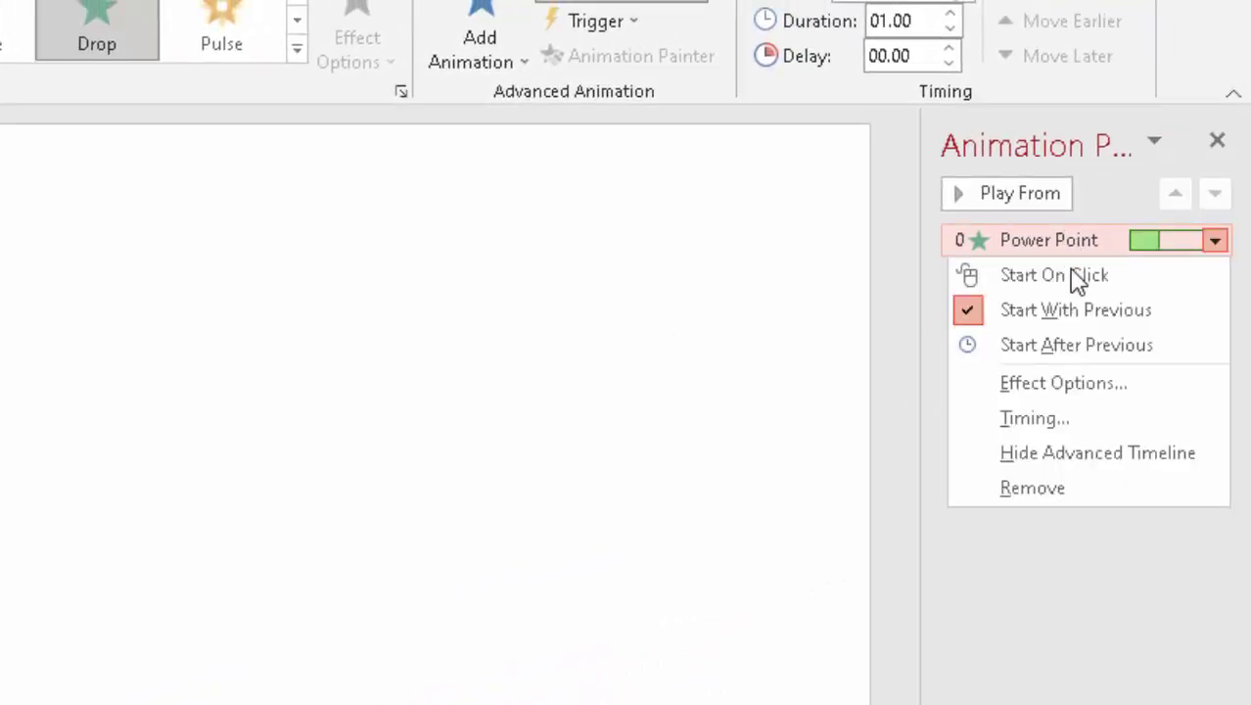
{"action": "left_click", "coordinate": [1058, 383]}
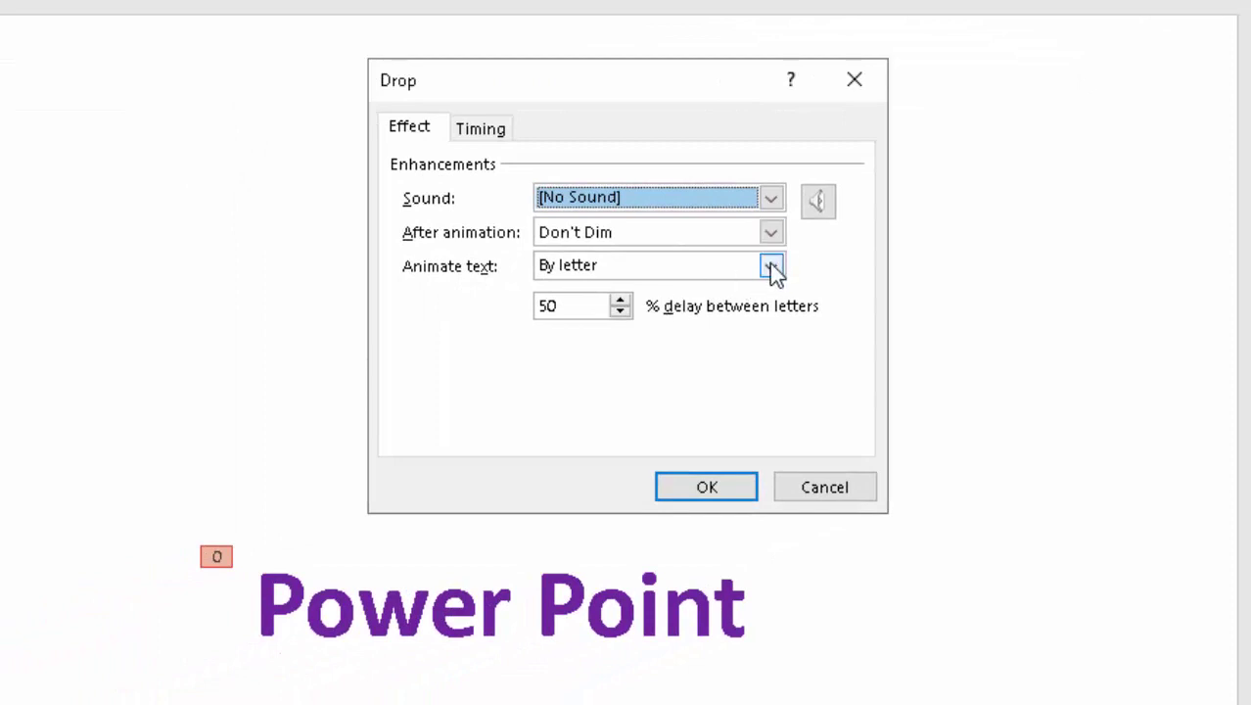
{"action": "left_click", "coordinate": [488, 128]}
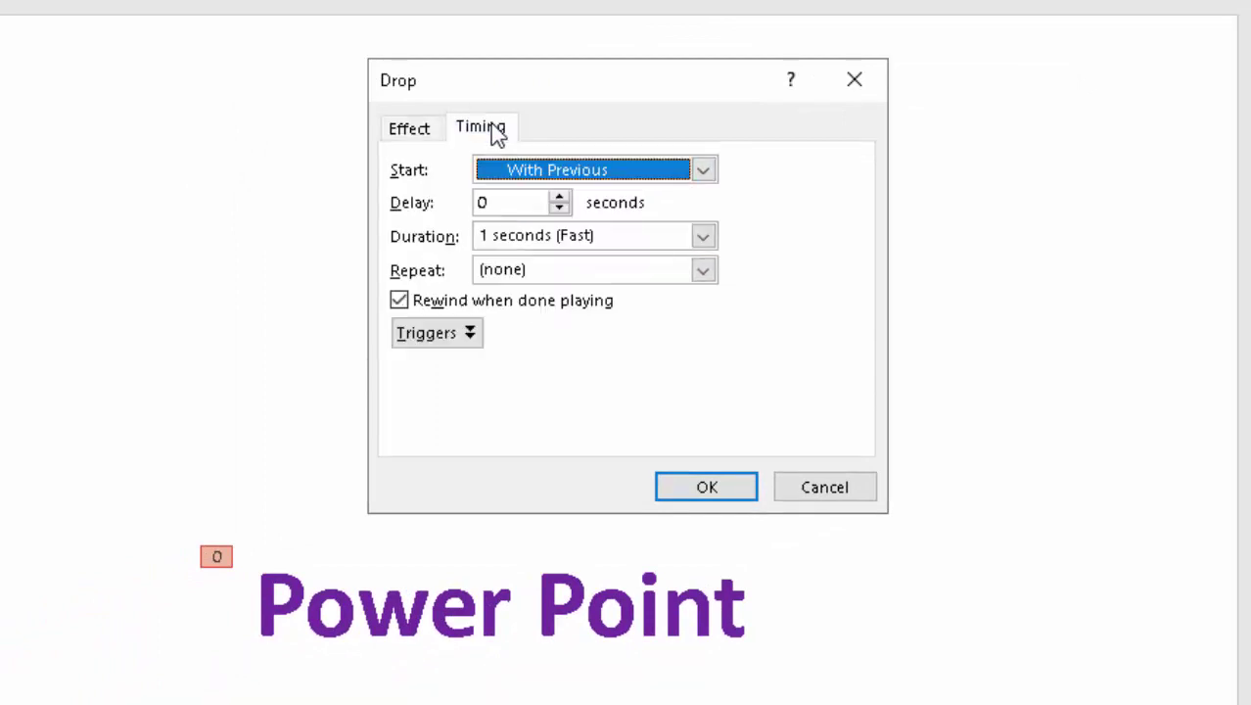
{"action": "left_click", "coordinate": [703, 238]}
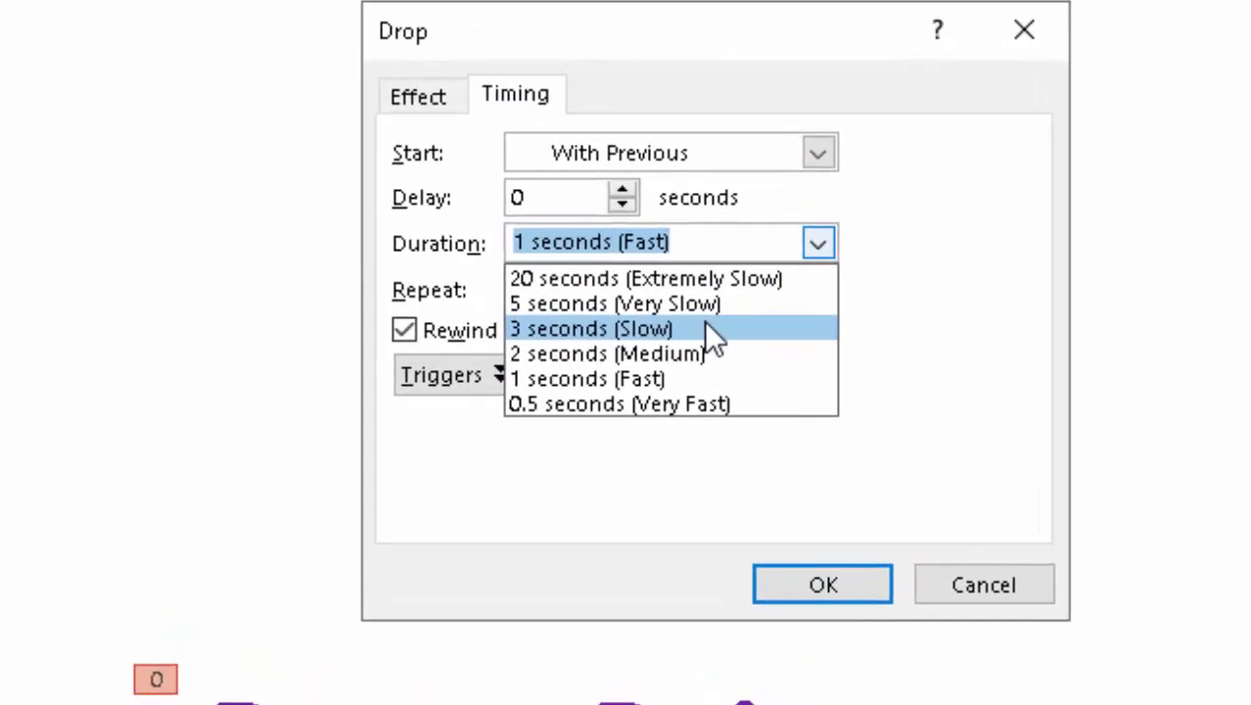
{"action": "left_click", "coordinate": [705, 323]}
{"action": "left_click", "coordinate": [795, 585]}
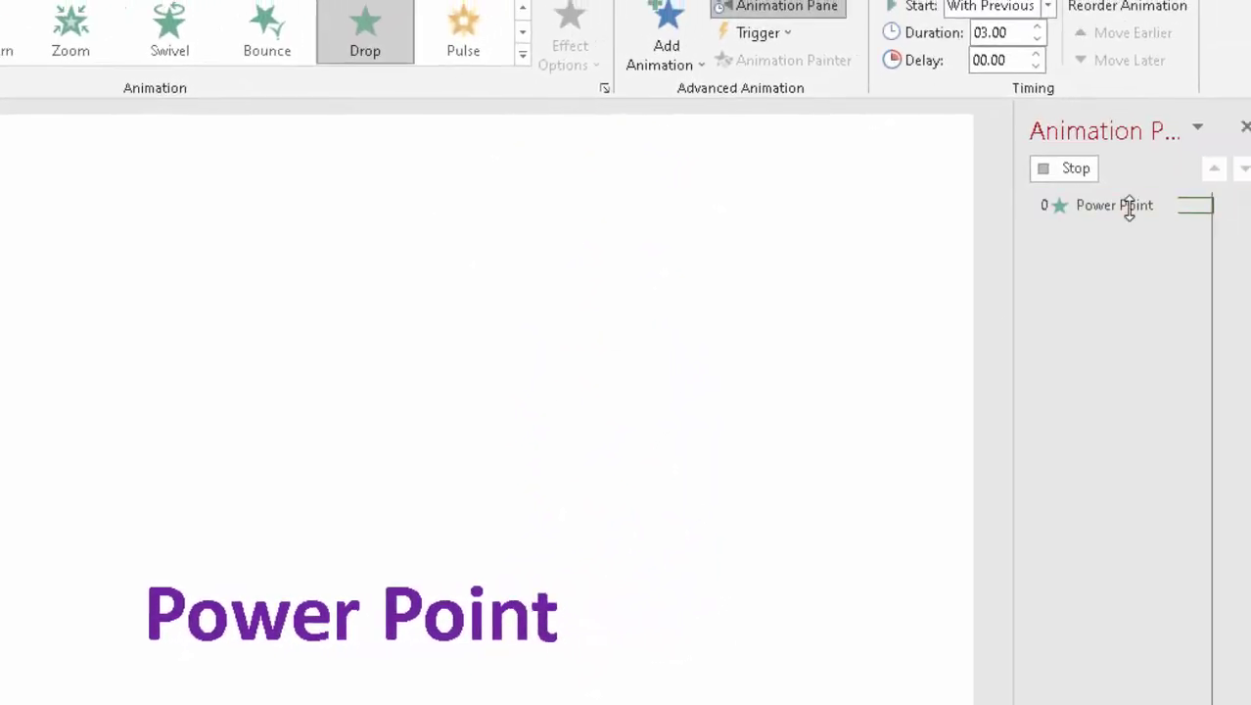
- Set the Drop animation's sound to Breeze in its Effect Options
{"action": "right_click", "coordinate": [1128, 203]}
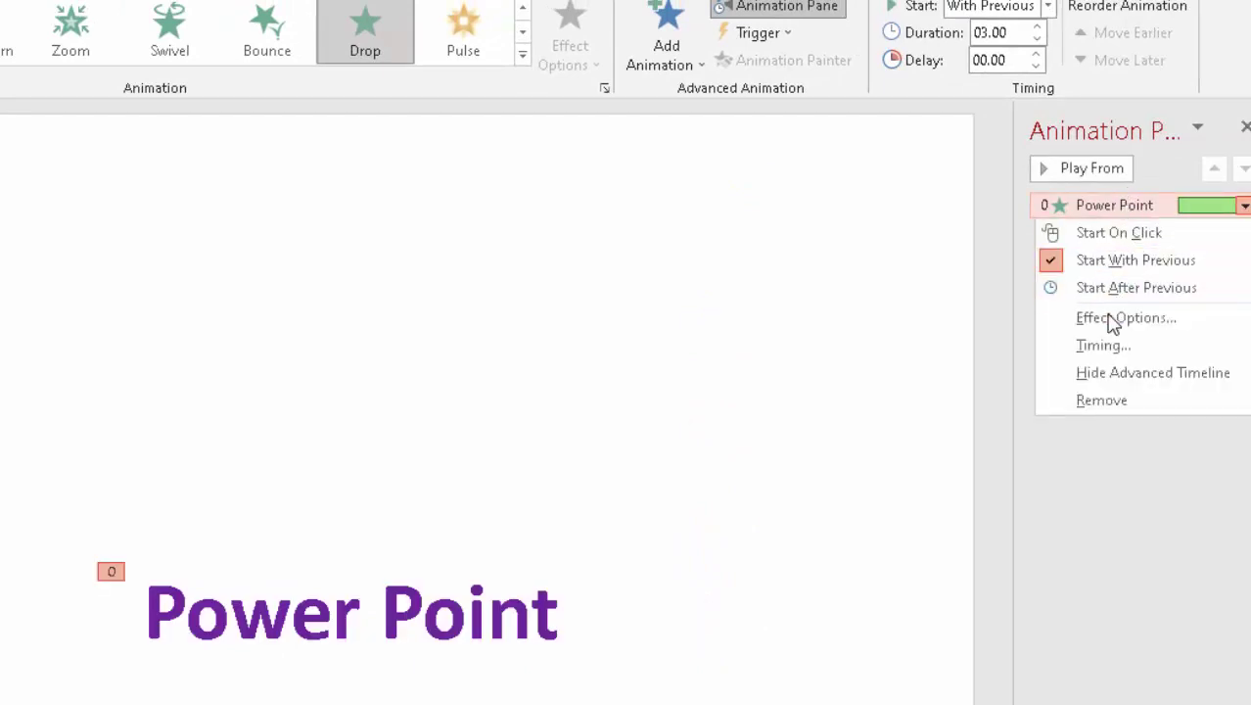
{"action": "left_click", "coordinate": [1112, 320]}
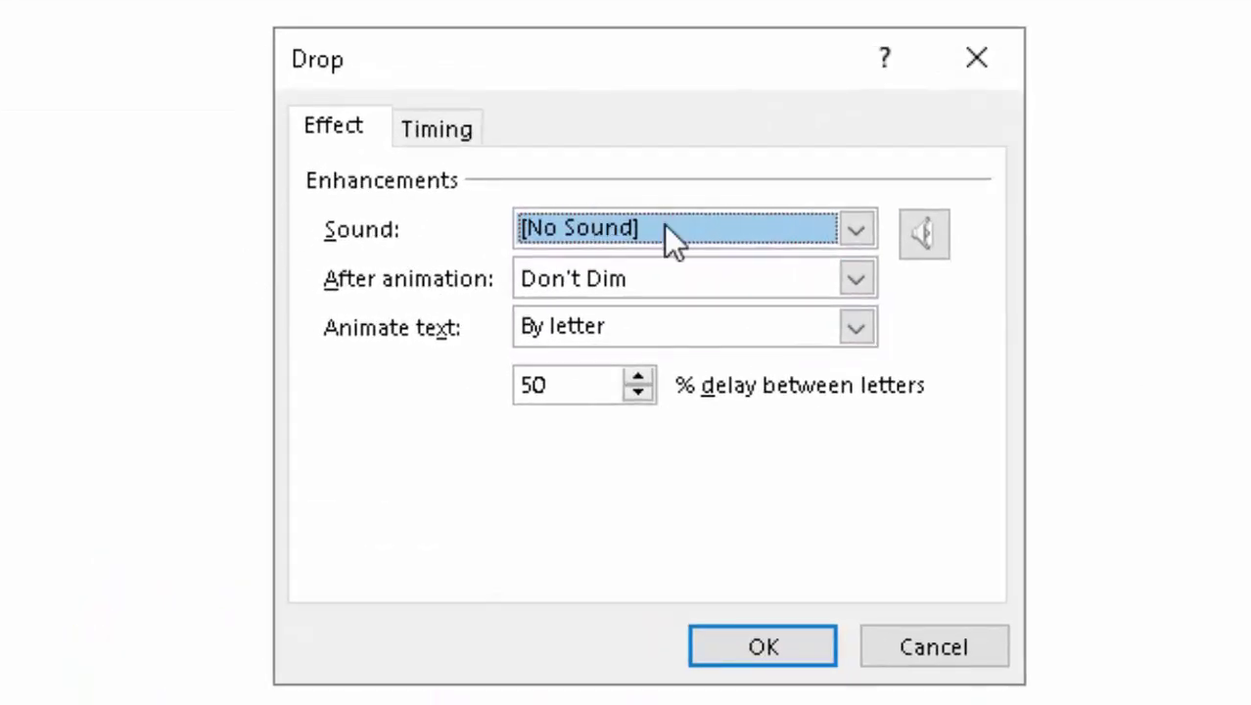
{"action": "left_click", "coordinate": [854, 235]}
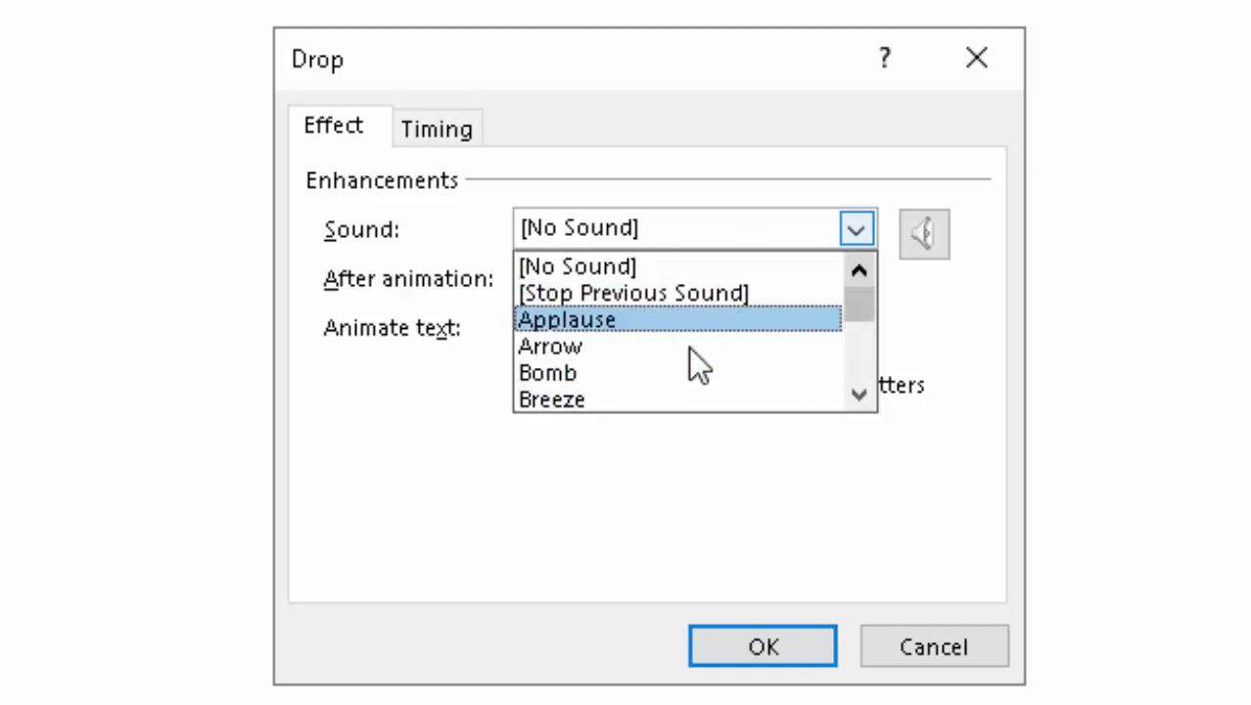
{"action": "left_click", "coordinate": [663, 399]}
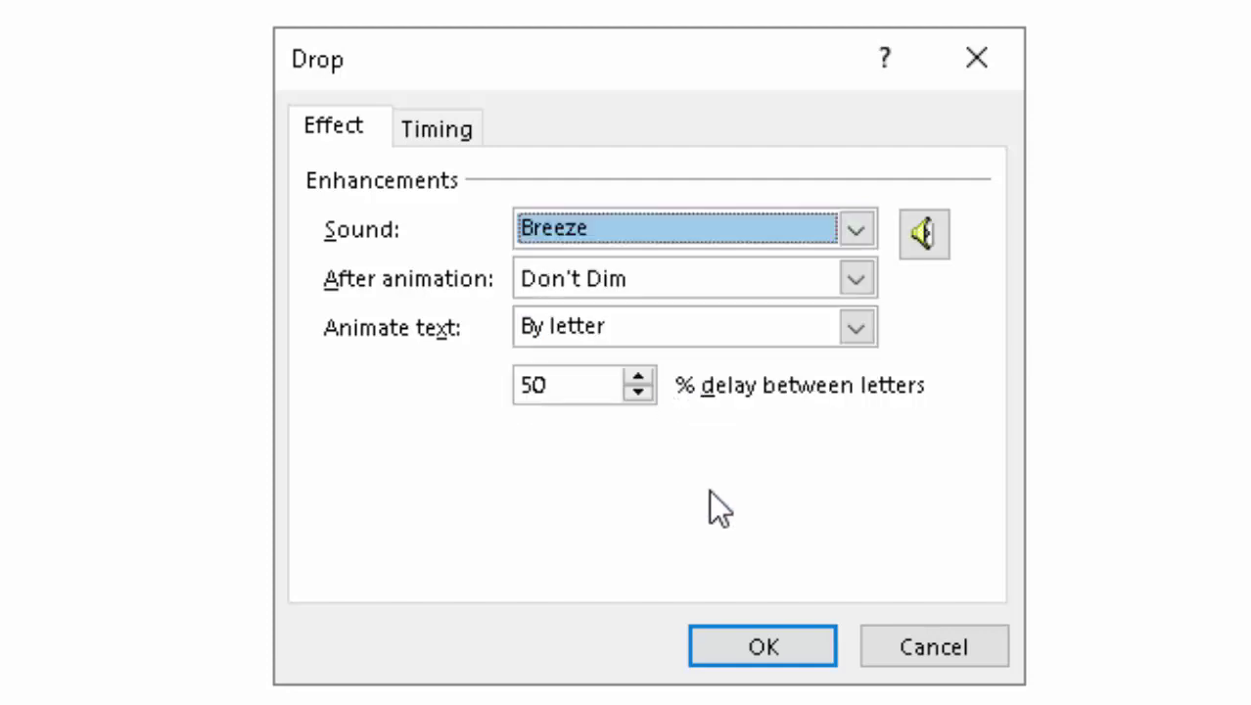
{"action": "left_click", "coordinate": [749, 636]}
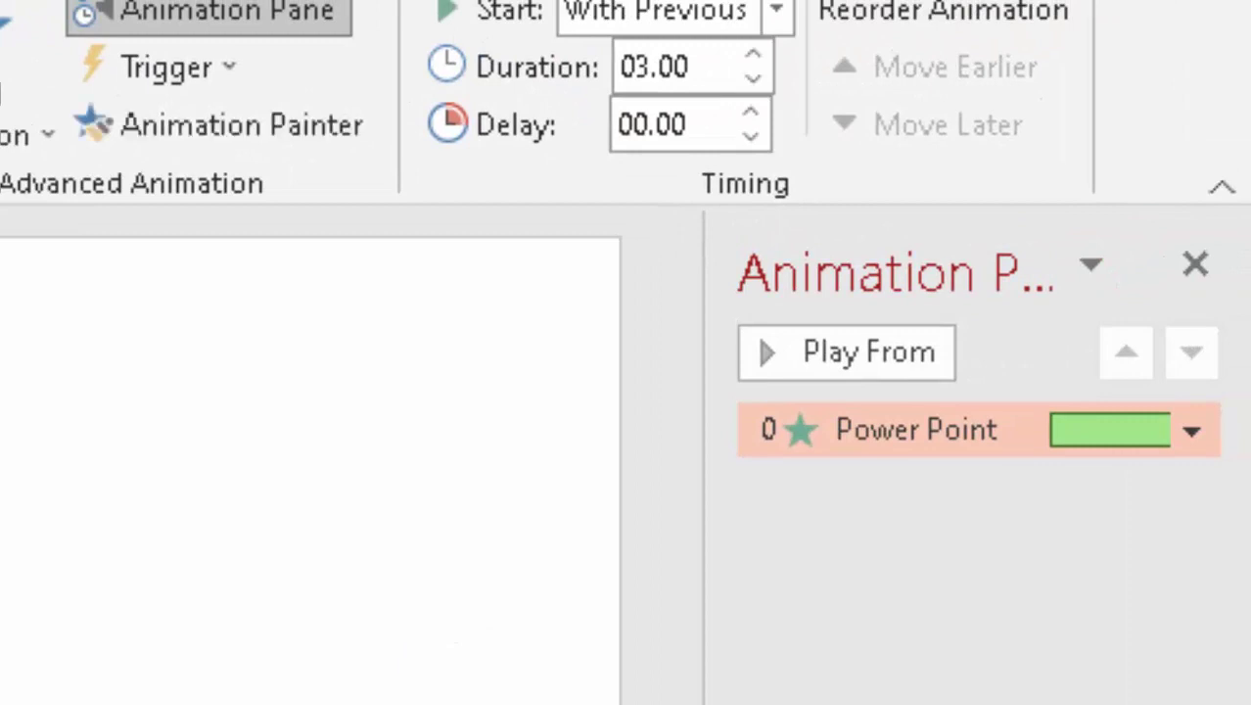
- Reopen the Drop Effect Options and scroll through the Sound list beyond Breeze
{"action": "right_click", "coordinate": [969, 420]}
{"action": "left_click", "coordinate": [940, 668]}
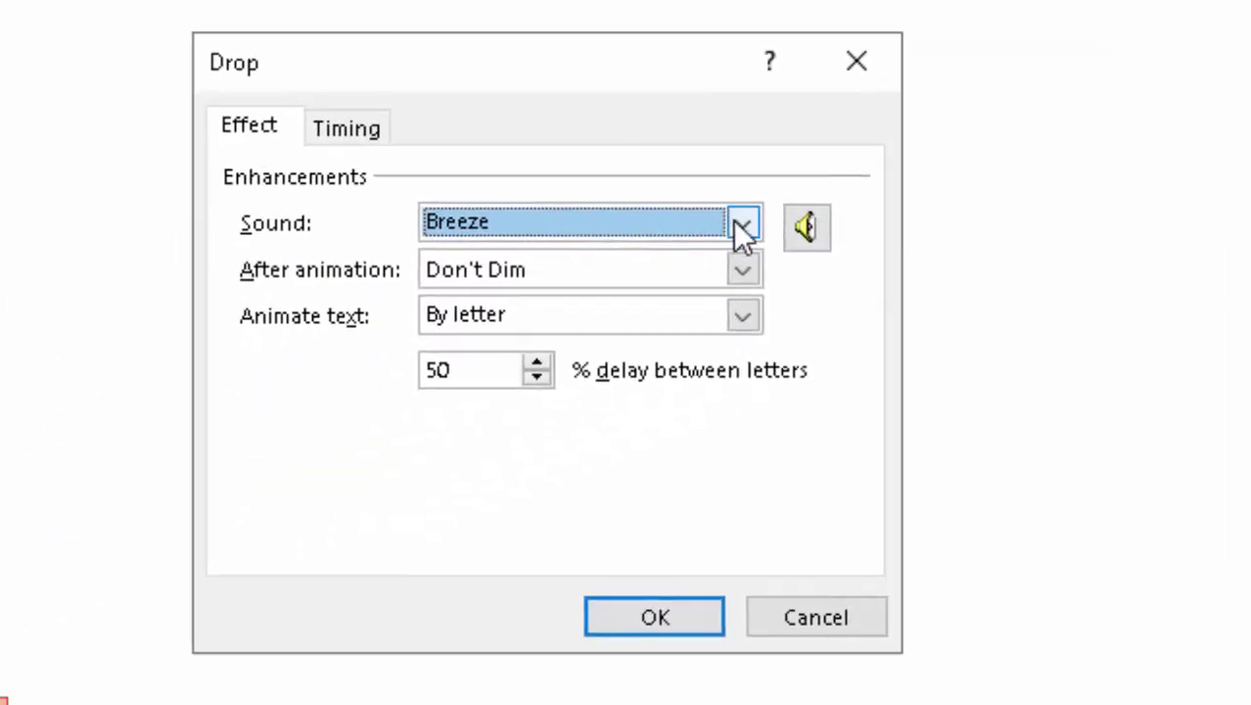
{"action": "left_click", "coordinate": [742, 227]}
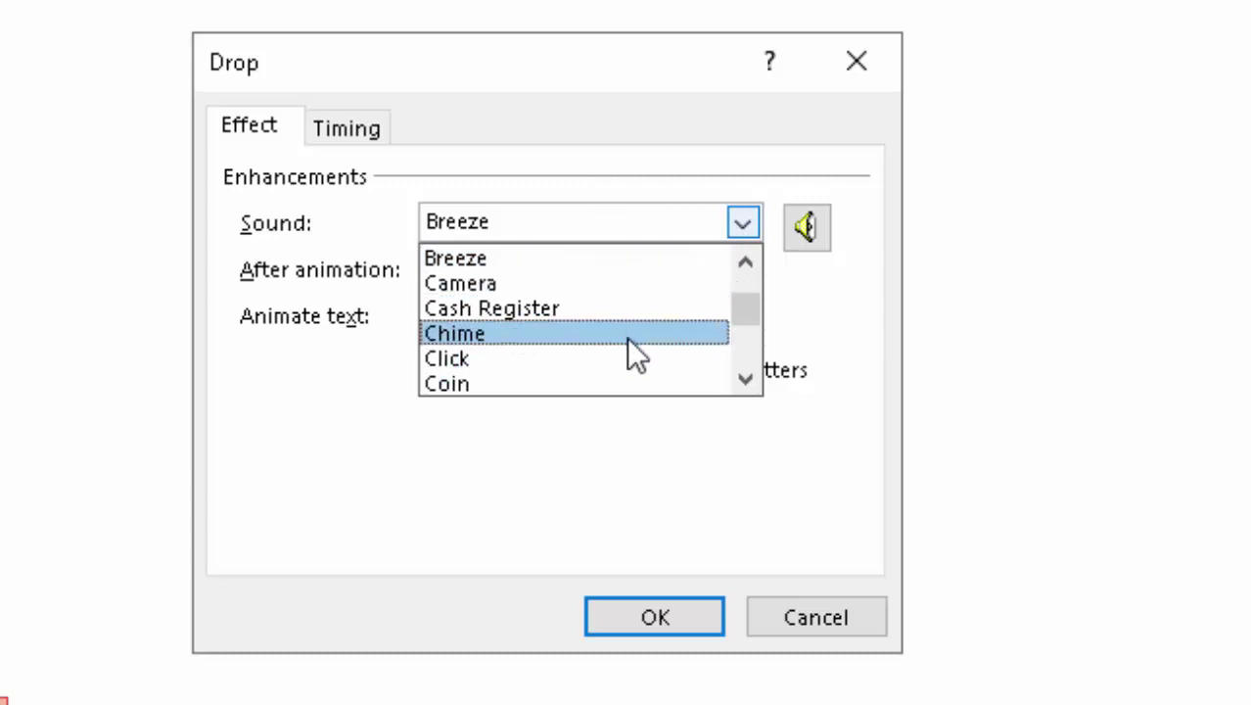
{"action": "scroll", "coordinate": [629, 345], "scroll_direction": "down", "scroll_amount": 3}
{"action": "scroll", "coordinate": [632, 360], "scroll_direction": "down", "scroll_amount": 1}
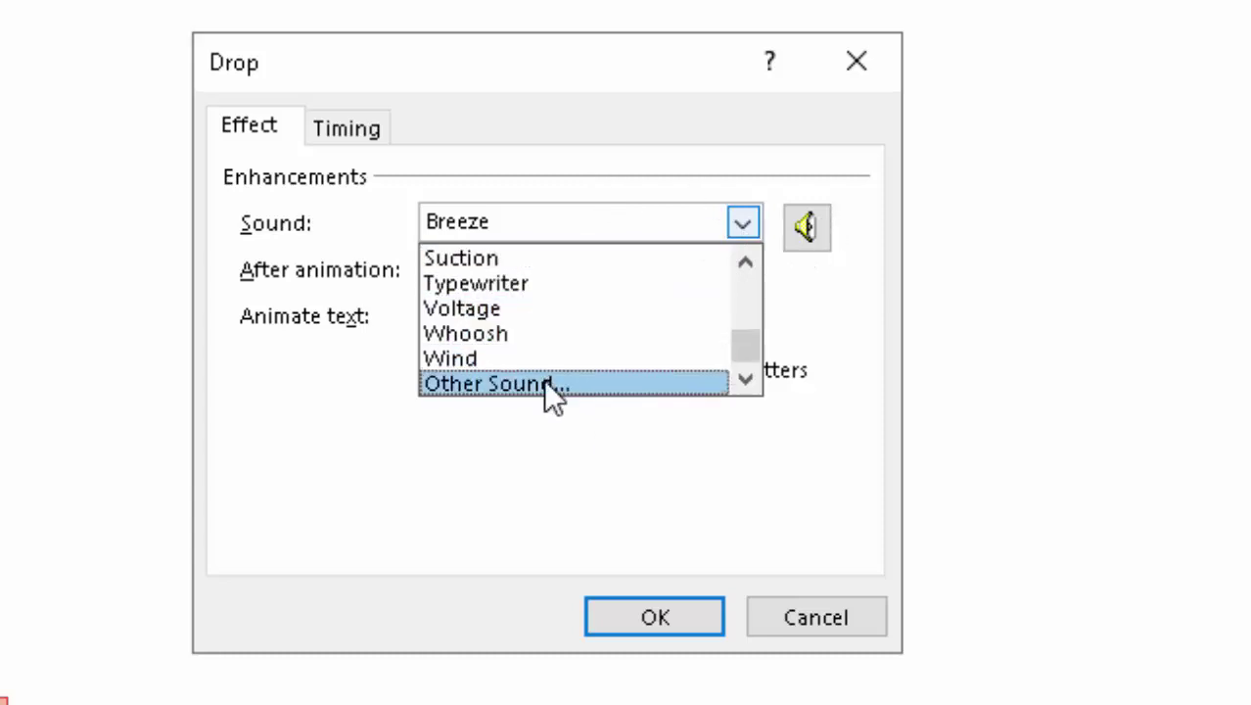
- Replace the Breeze sound with Typewriter and confirm
{"action": "left_click", "coordinate": [532, 293]}
{"action": "left_click", "coordinate": [679, 621]}
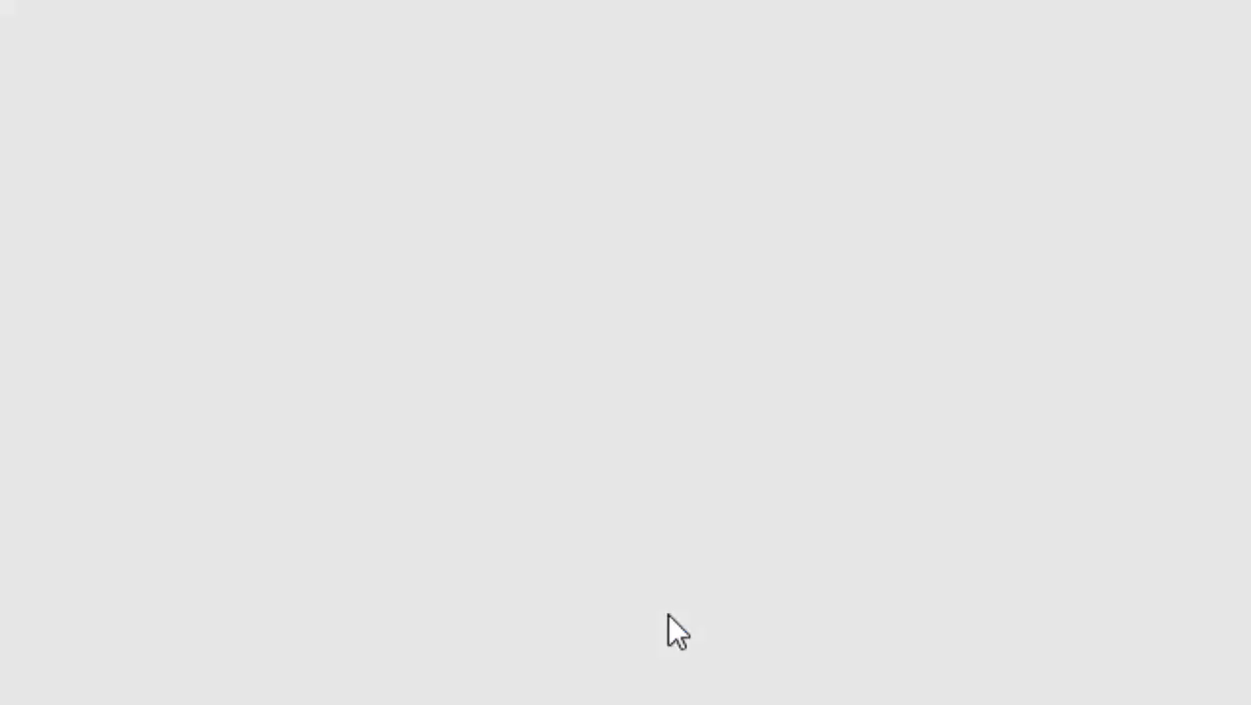